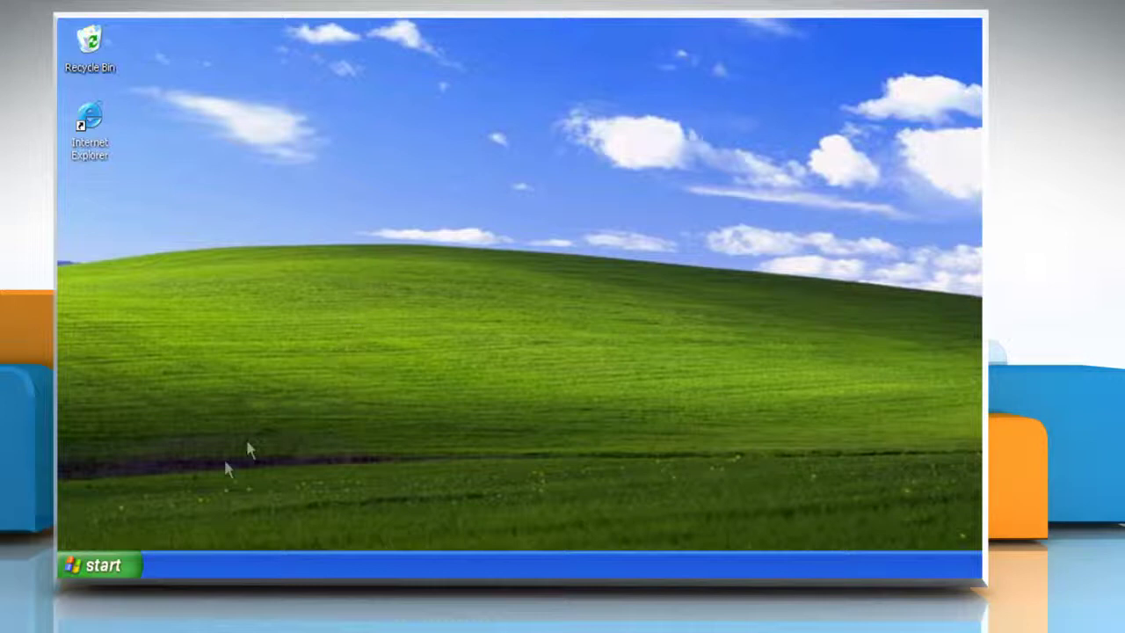
# - Run services.msc from the Start menu's Run dialog to open the Services console
pyautogui.click(117, 562)
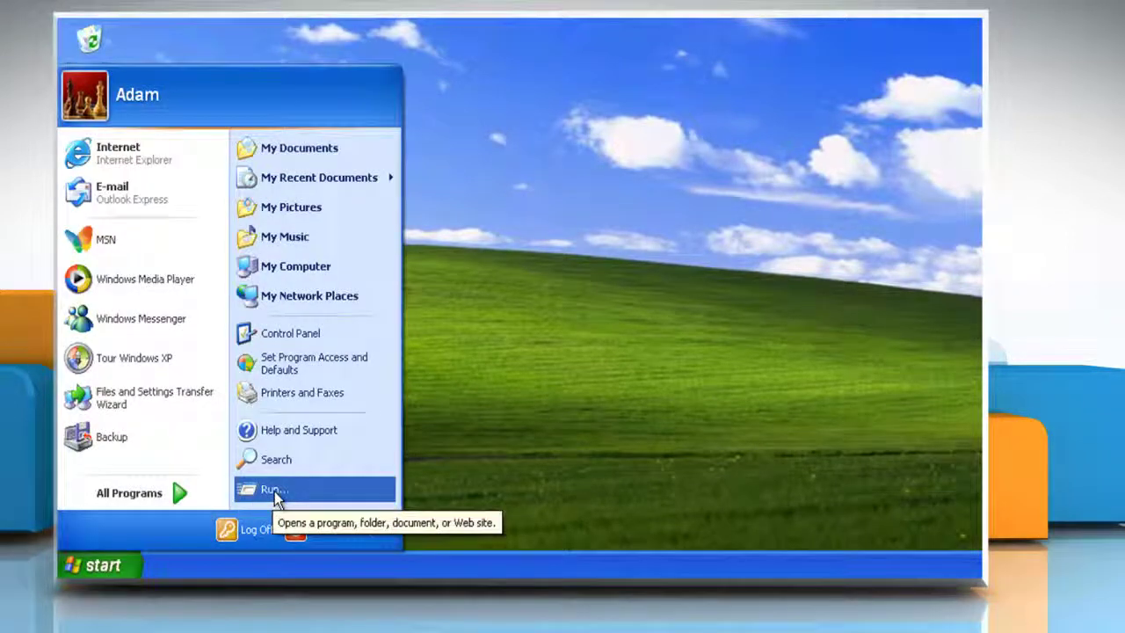
pyautogui.click(263, 491)
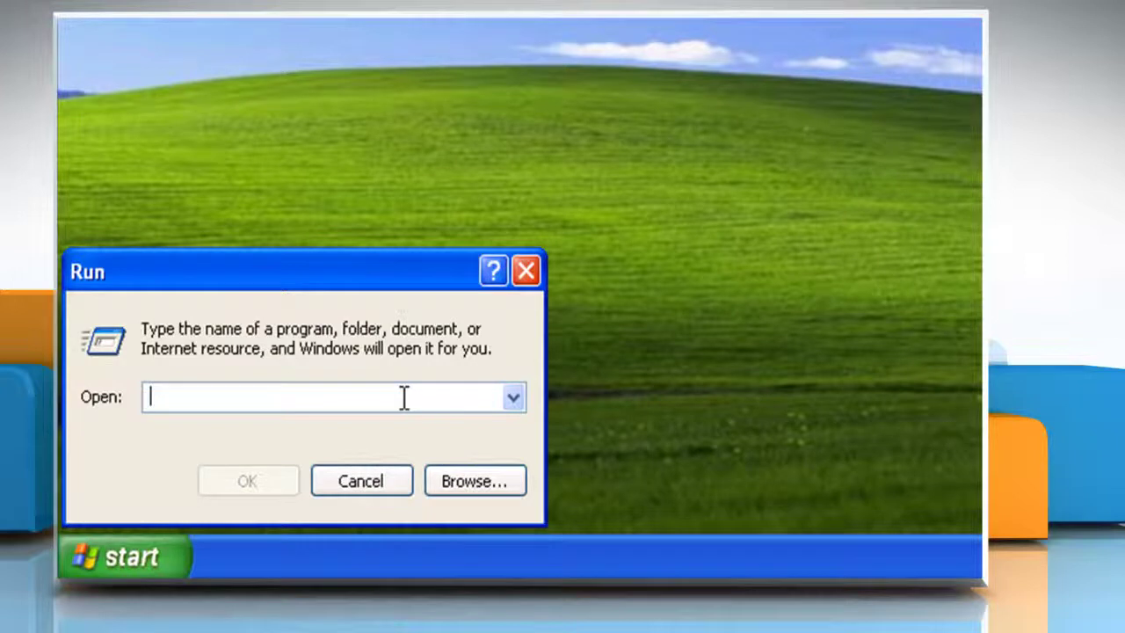
pyautogui.write('services.ms')
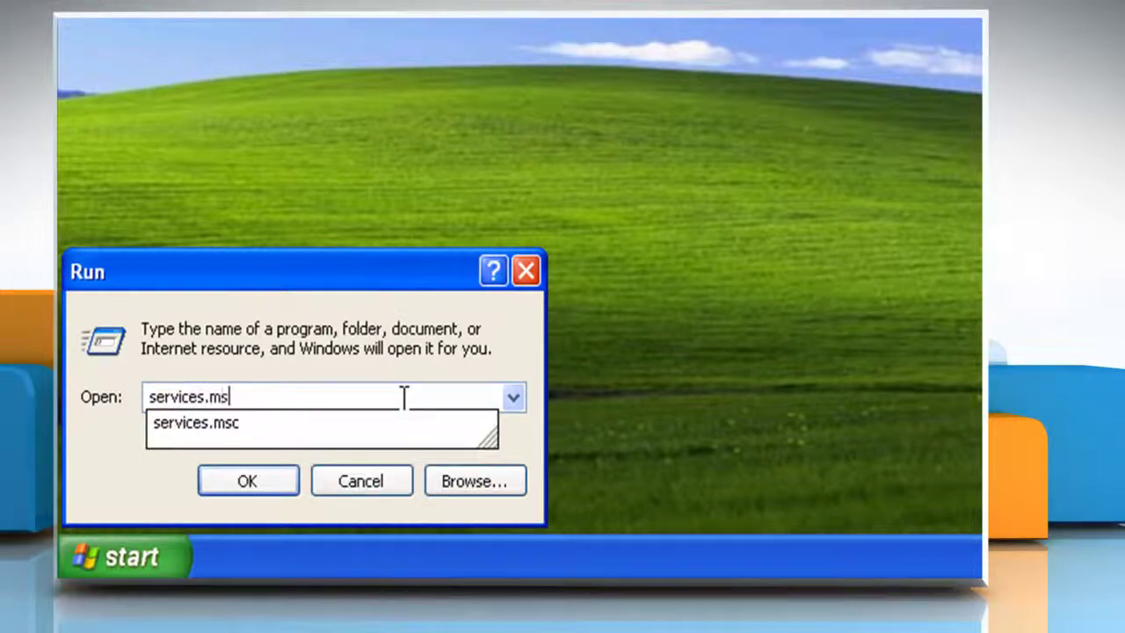
pyautogui.write('c')
pyautogui.click(261, 481)
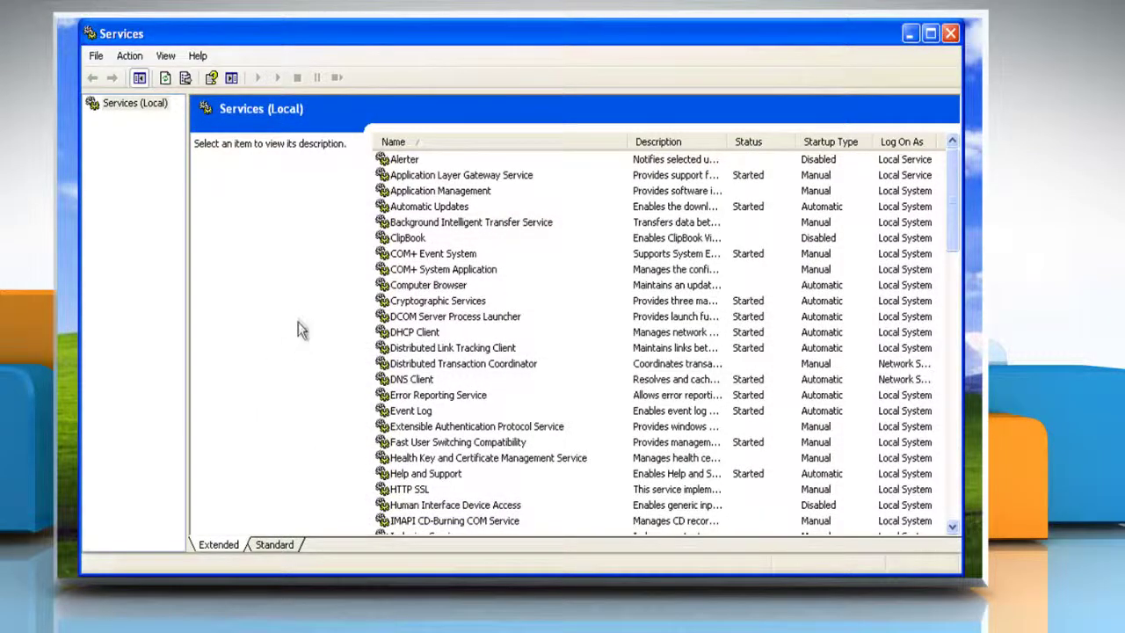
pyautogui.click(448, 208)
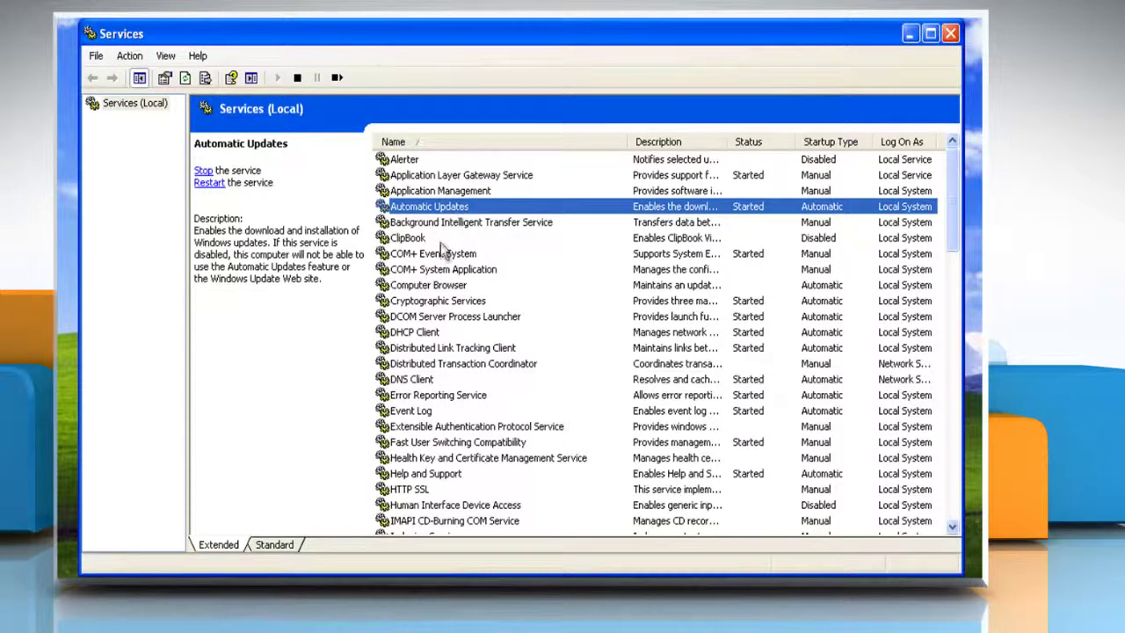
pyautogui.click(436, 287)
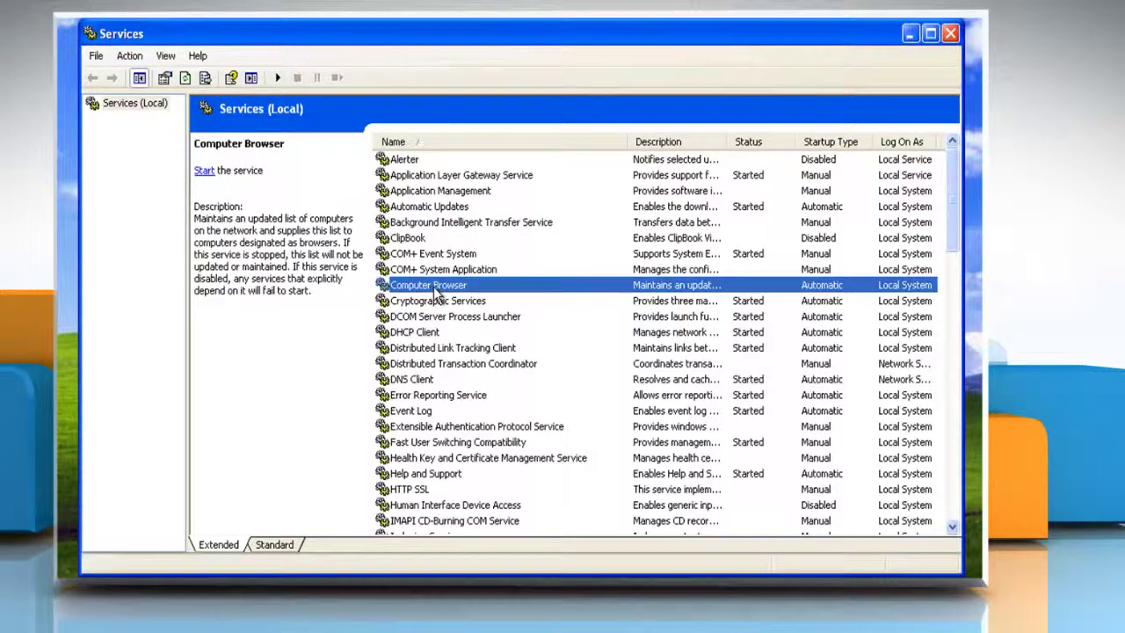
pyautogui.click(430, 302)
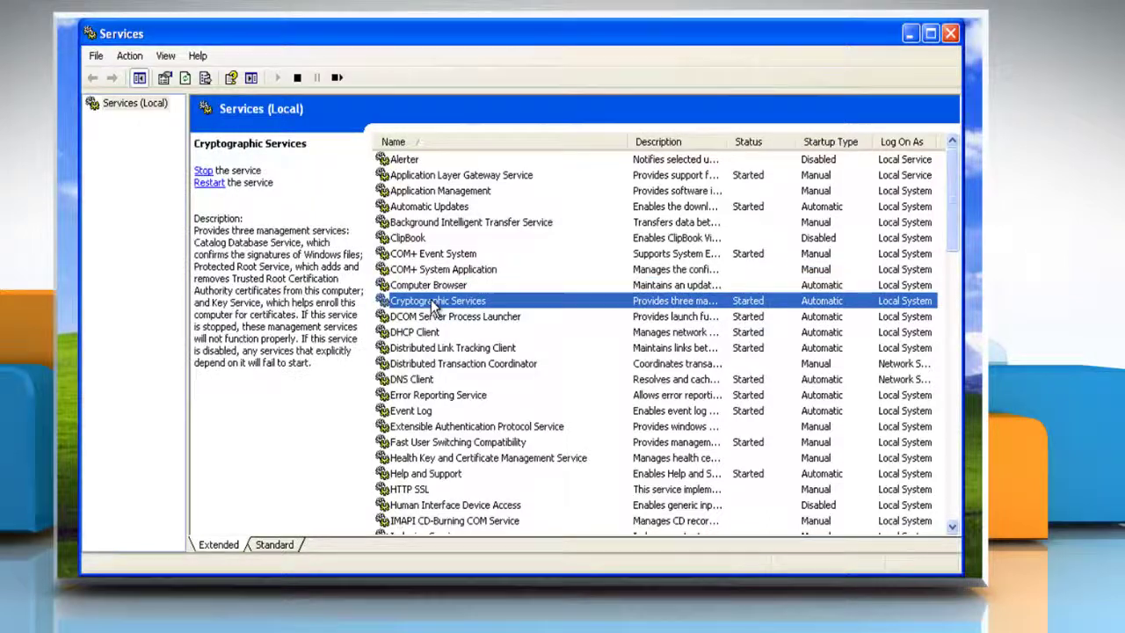
pyautogui.click(429, 338)
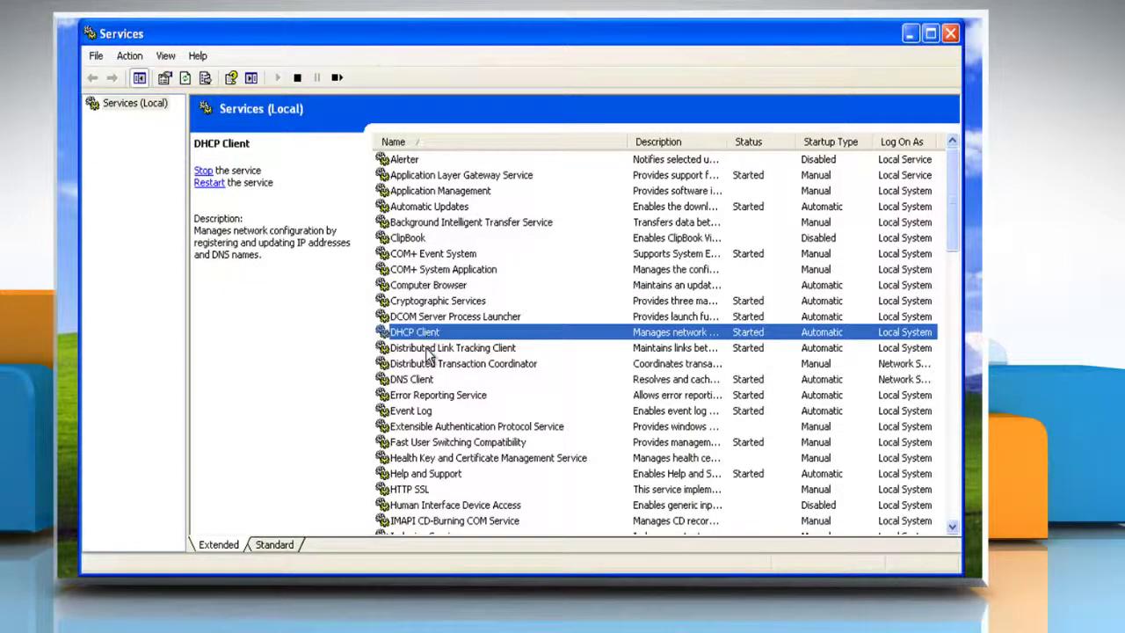
pyautogui.click(430, 352)
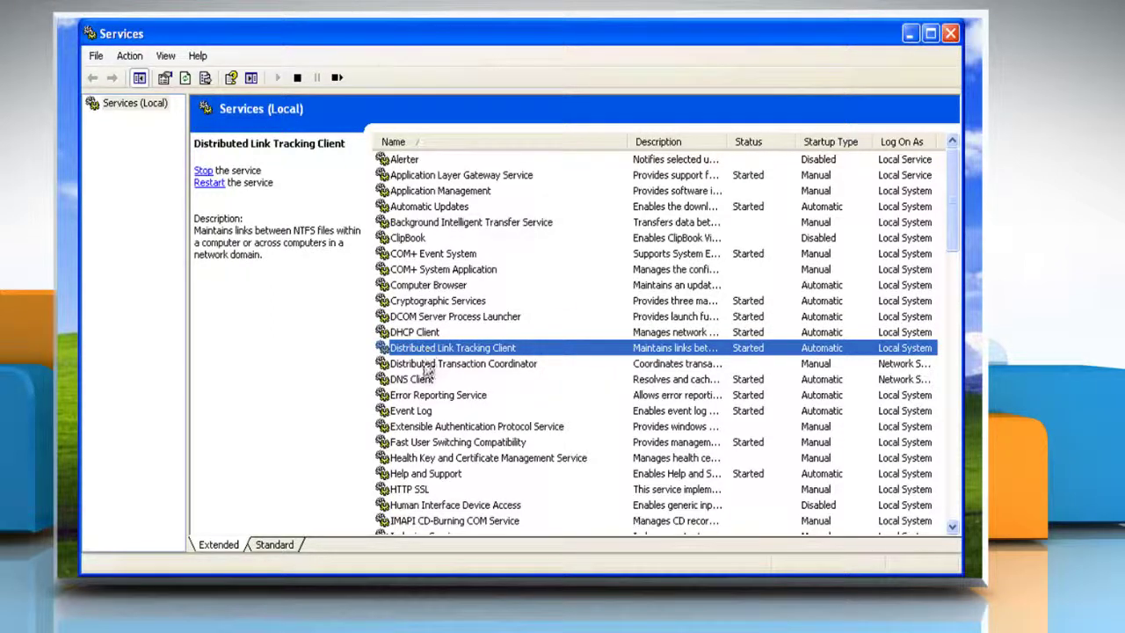
pyautogui.click(424, 382)
pyautogui.click(430, 398)
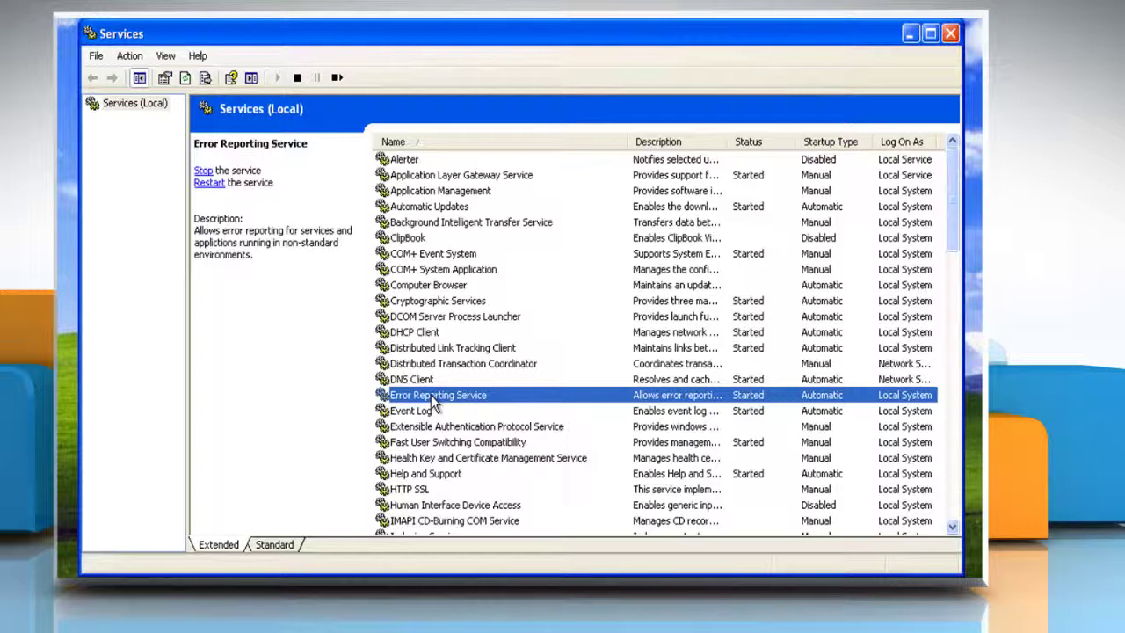
pyautogui.click(427, 412)
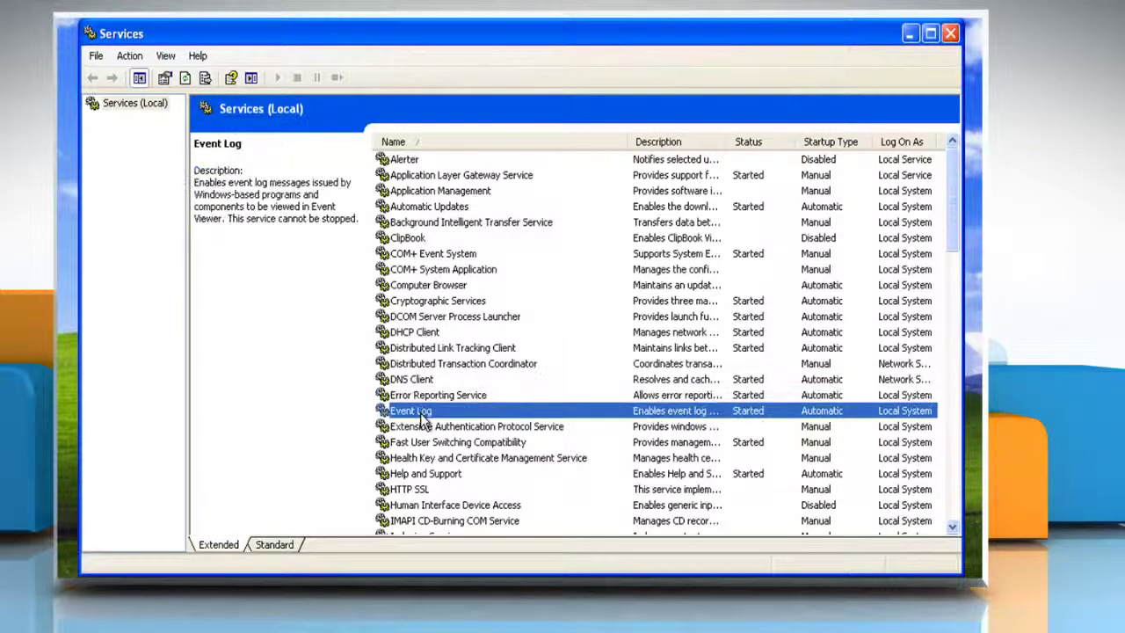
pyautogui.click(423, 475)
pyautogui.scroll(-4, 429, 480)
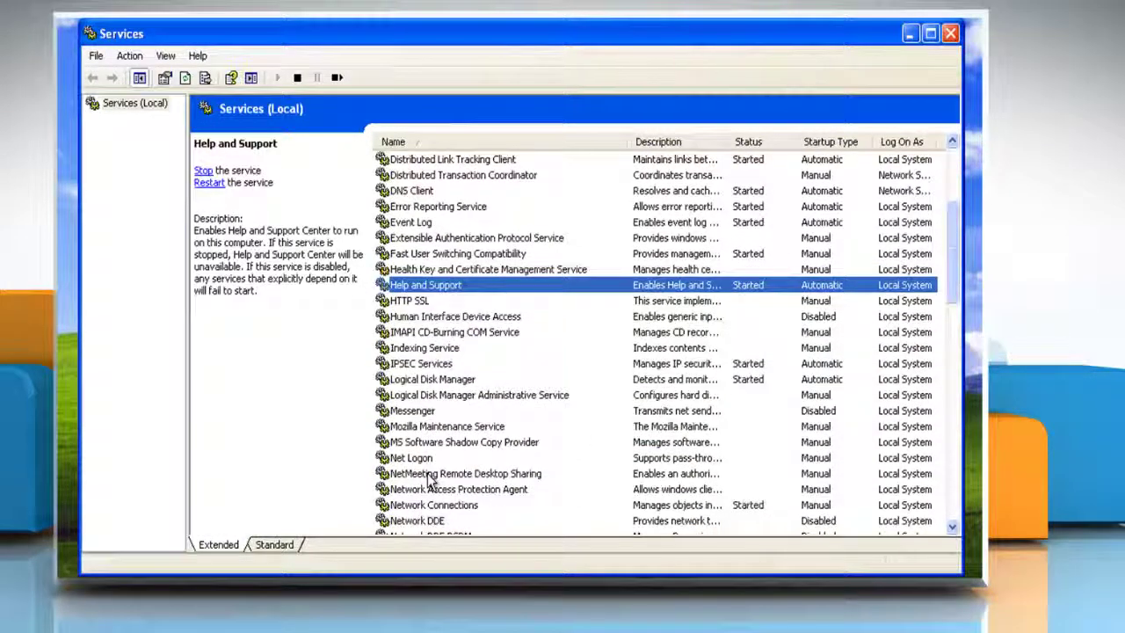
pyautogui.scroll(-1, 430, 480)
pyautogui.click(425, 319)
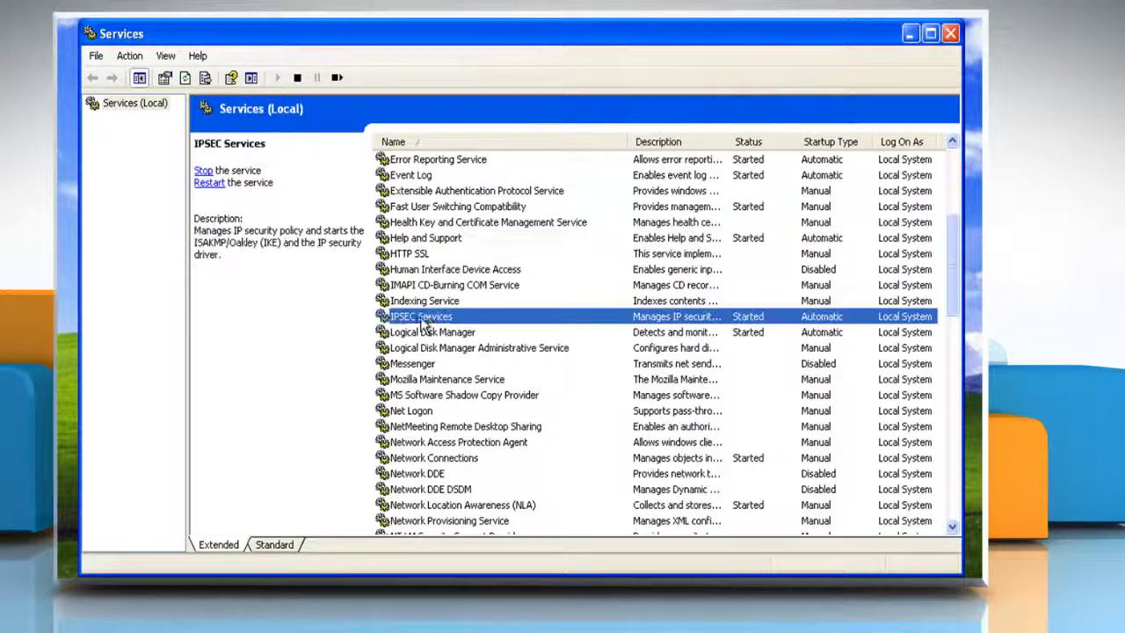
pyautogui.click(444, 334)
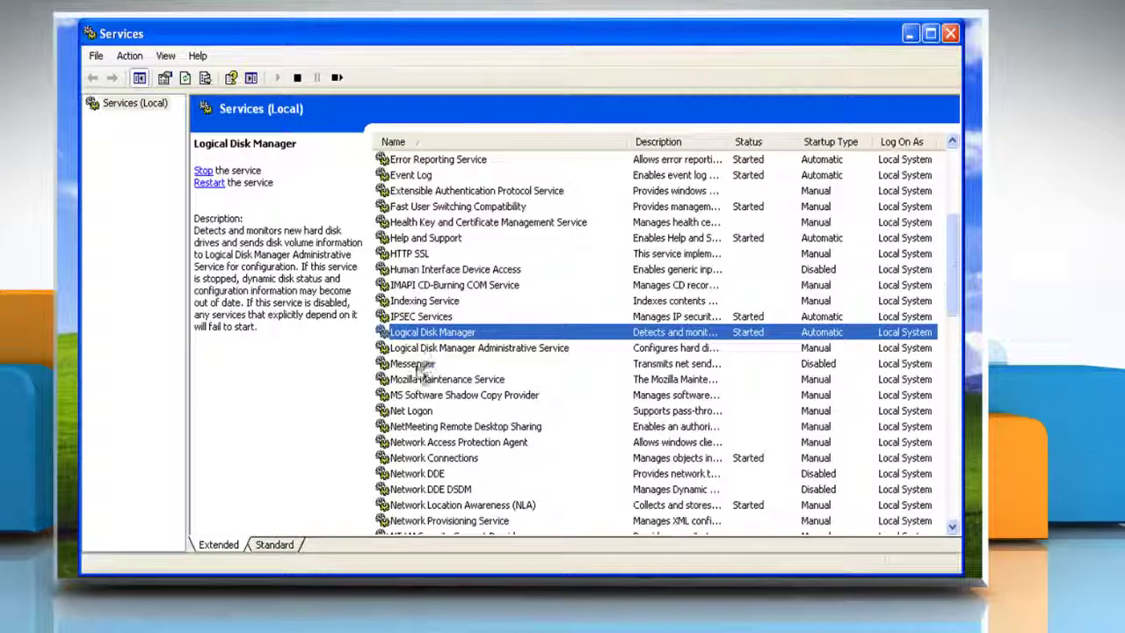
pyautogui.click(427, 364)
pyautogui.scroll(-2, 428, 376)
pyautogui.scroll(-3, 428, 376)
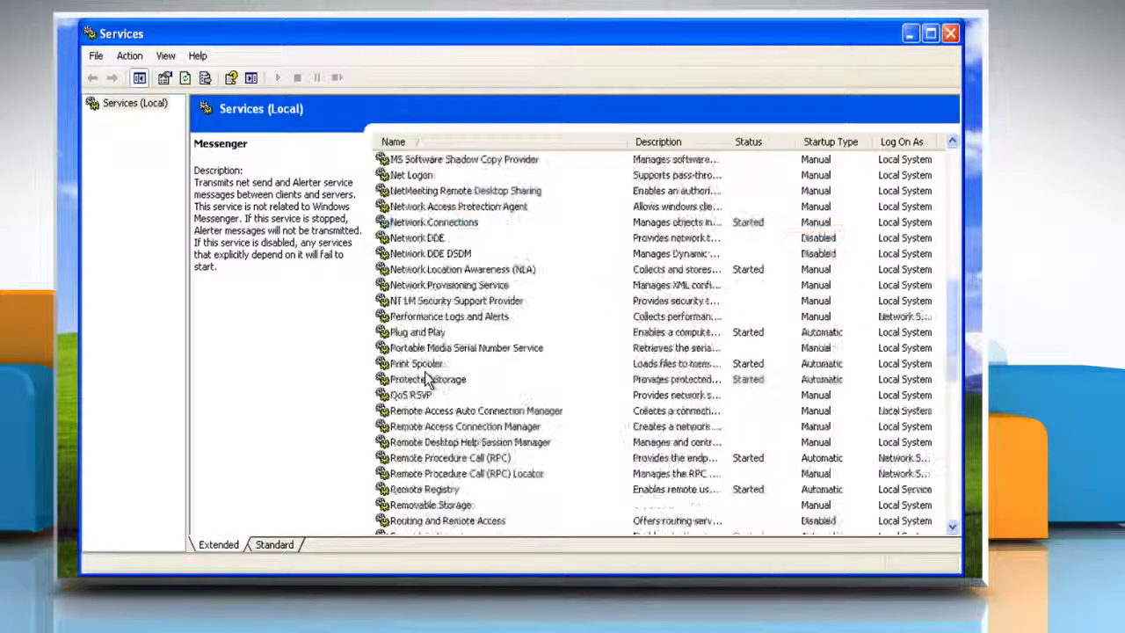
pyautogui.click(429, 336)
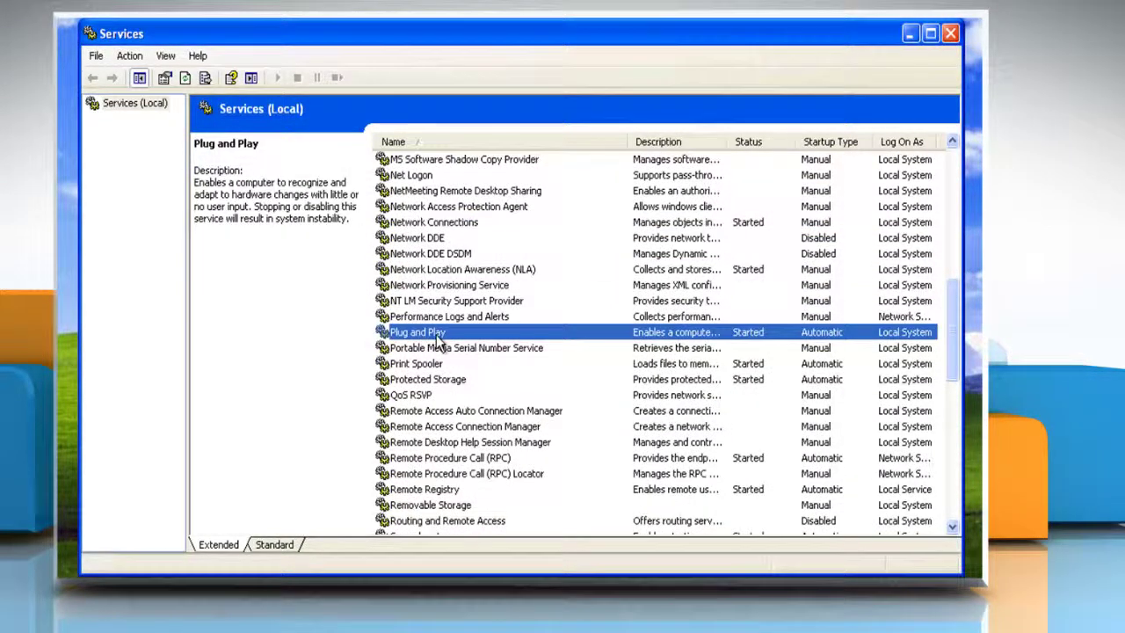
pyautogui.click(453, 350)
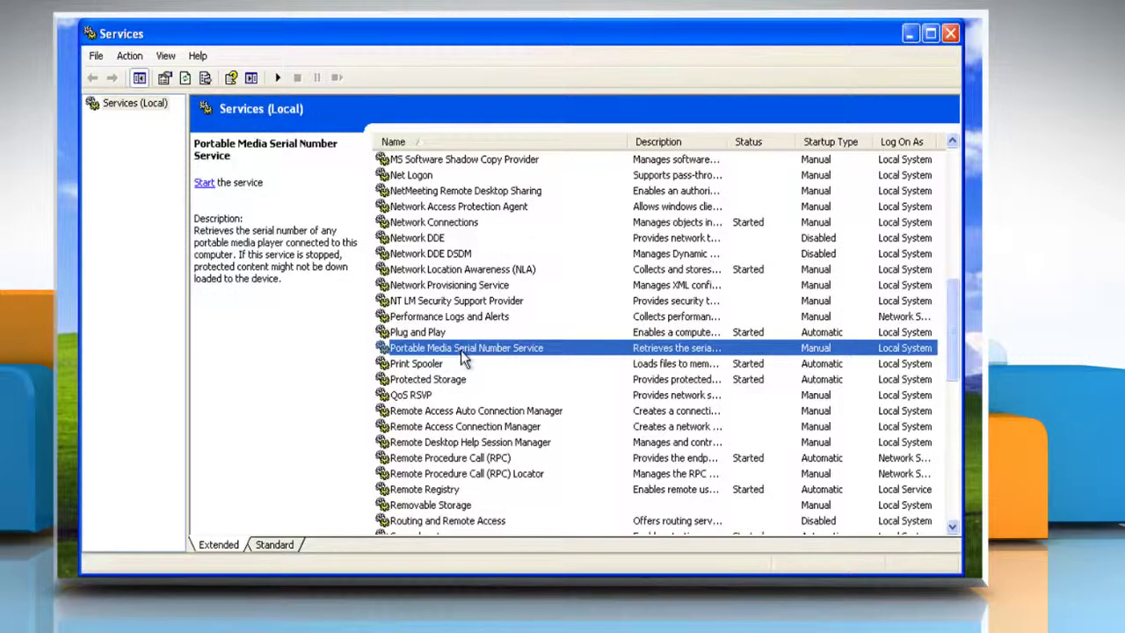
pyautogui.click(432, 366)
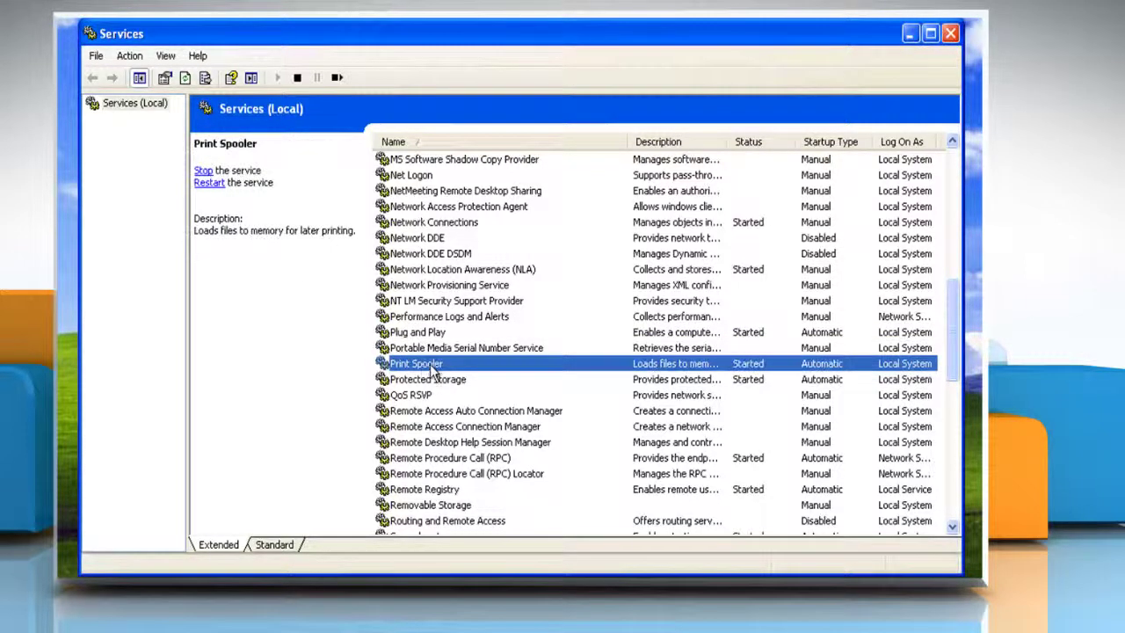
pyautogui.click(436, 381)
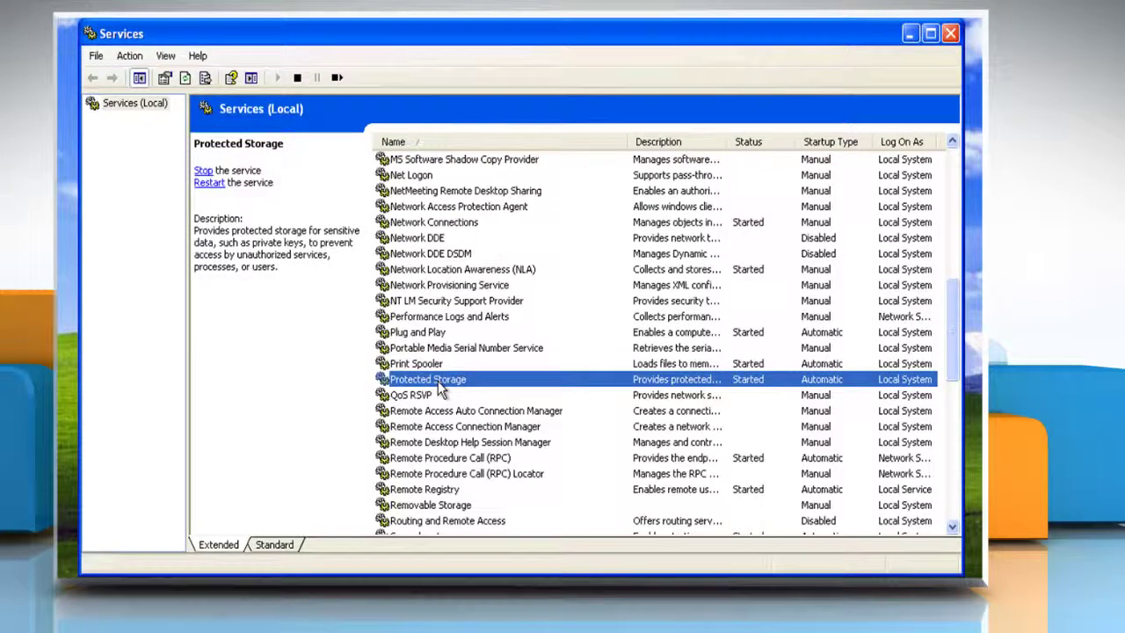
pyautogui.click(445, 459)
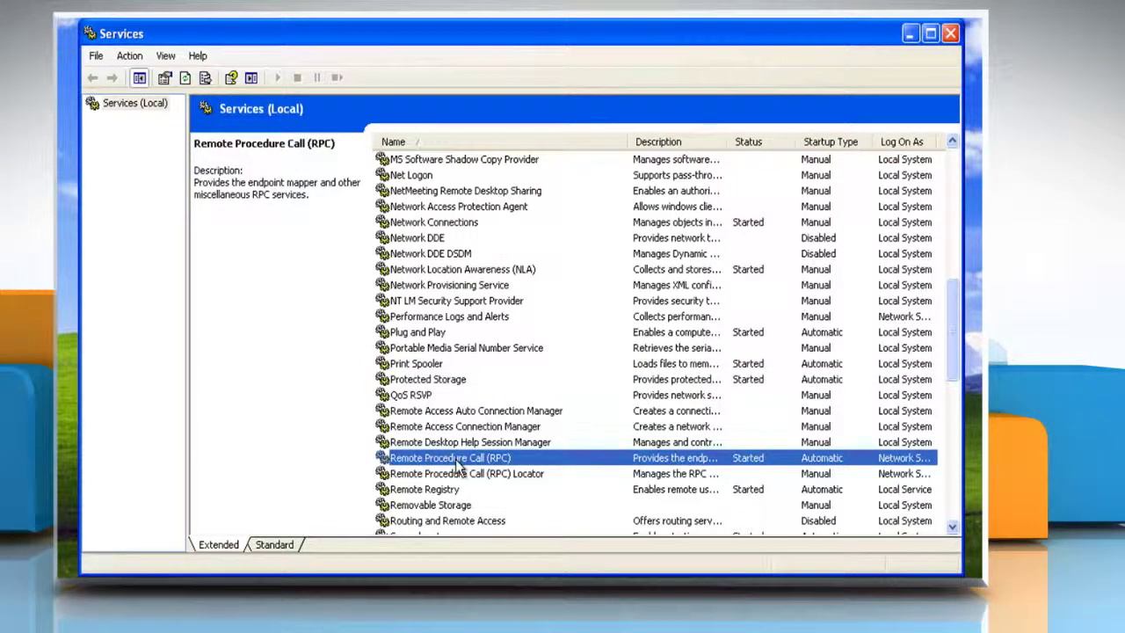
pyautogui.click(433, 490)
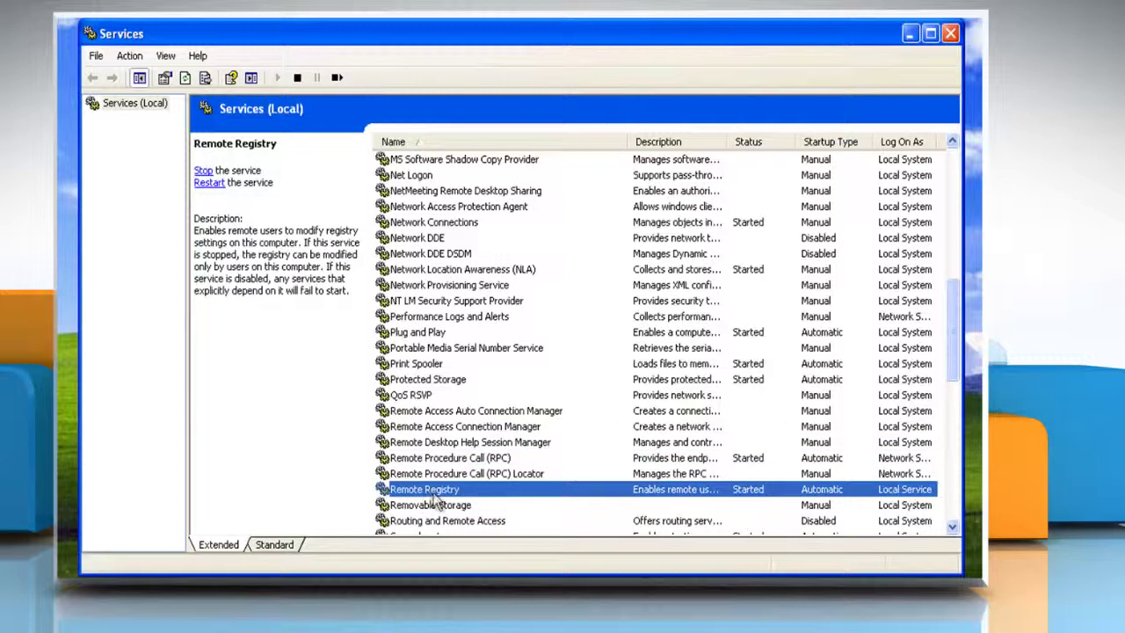
# - Read the descriptions of Secondary Logon through TCP/IP NetBIOS Helper
pyautogui.scroll(-6, 440, 496)
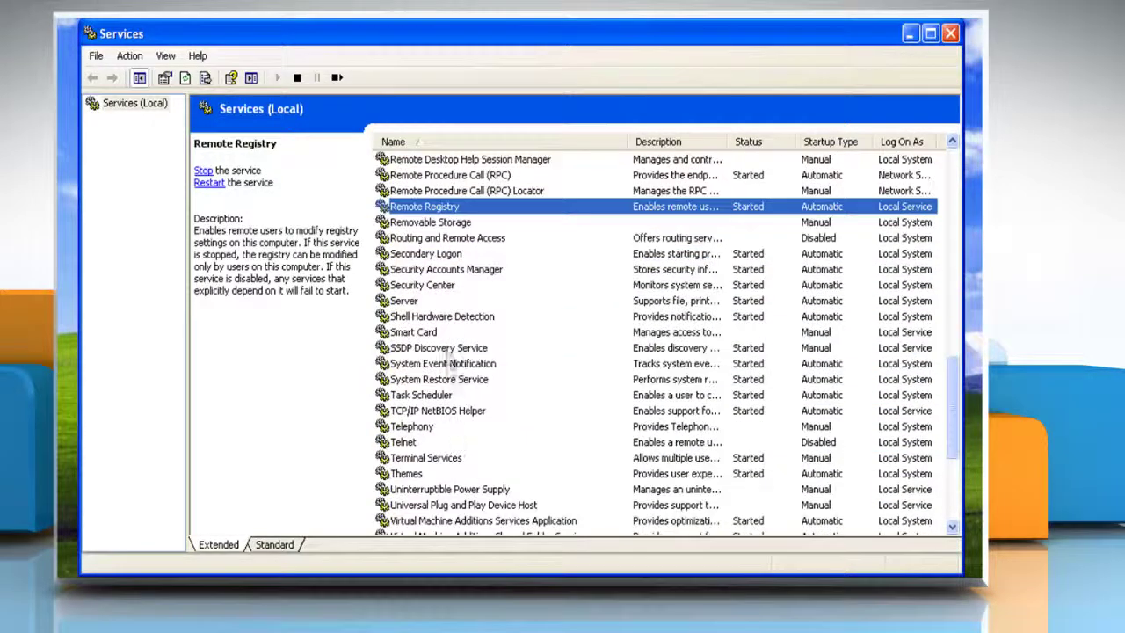
pyautogui.click(435, 255)
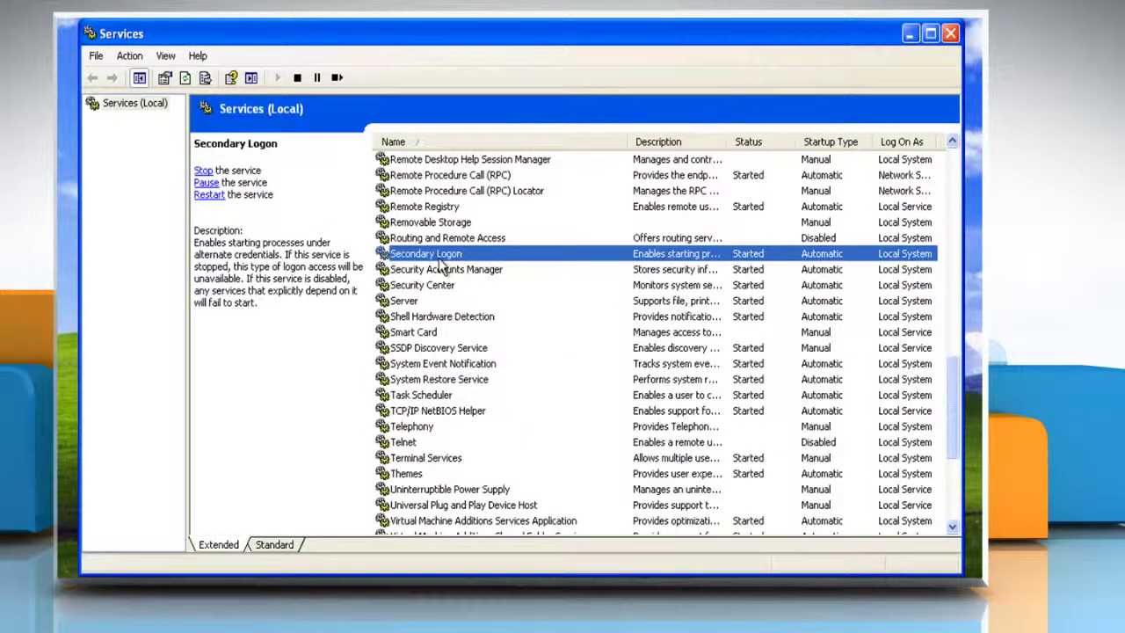
pyautogui.click(444, 270)
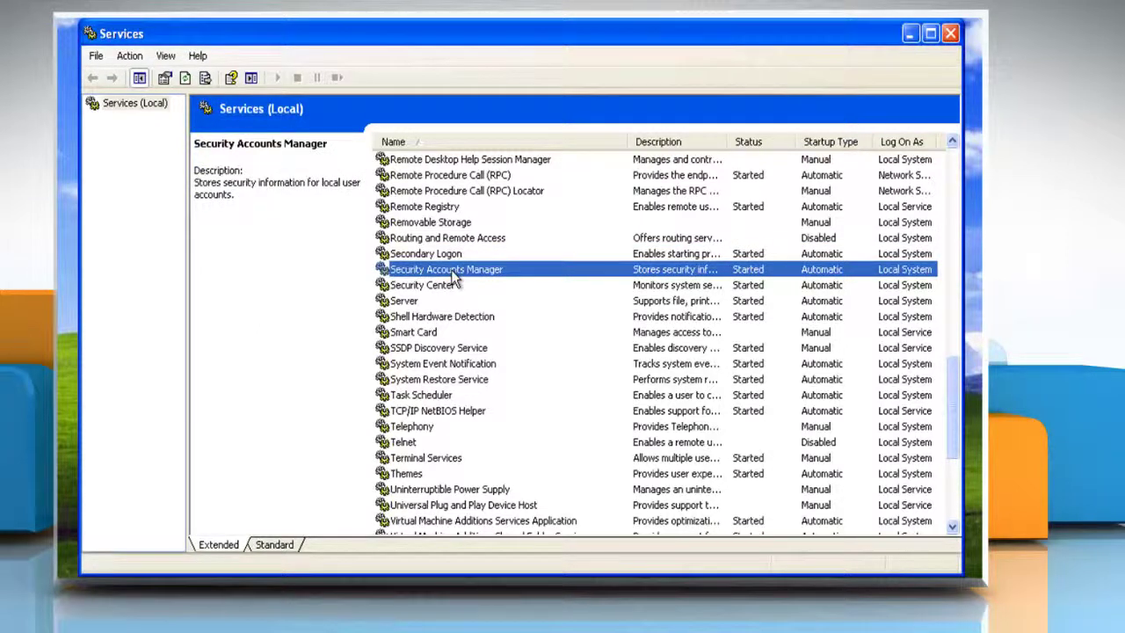
pyautogui.click(411, 302)
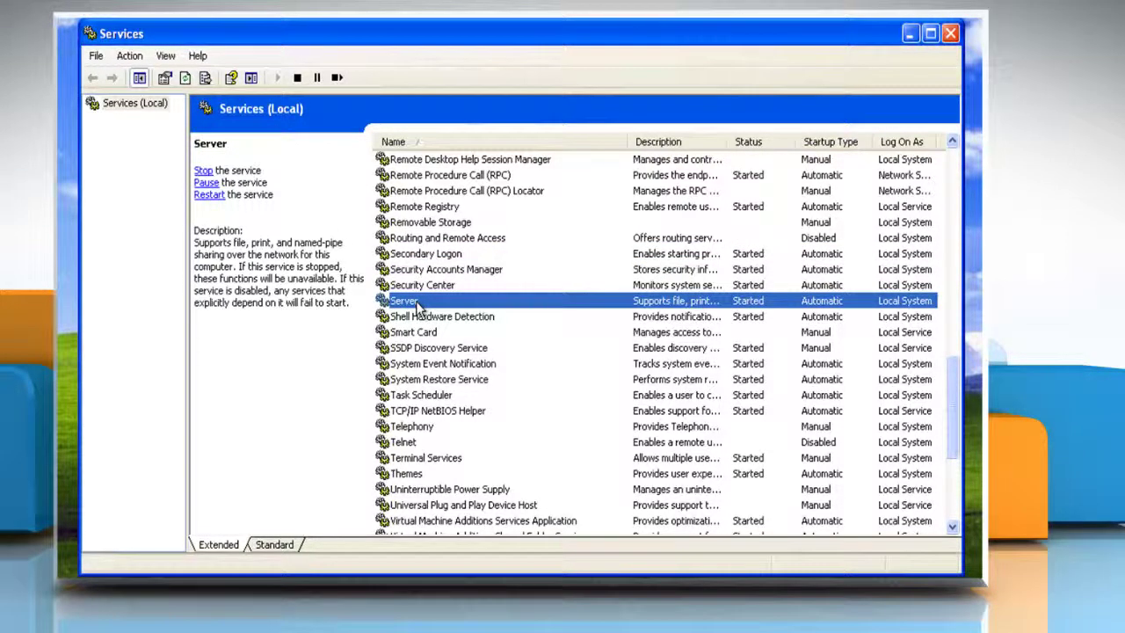
pyautogui.click(427, 317)
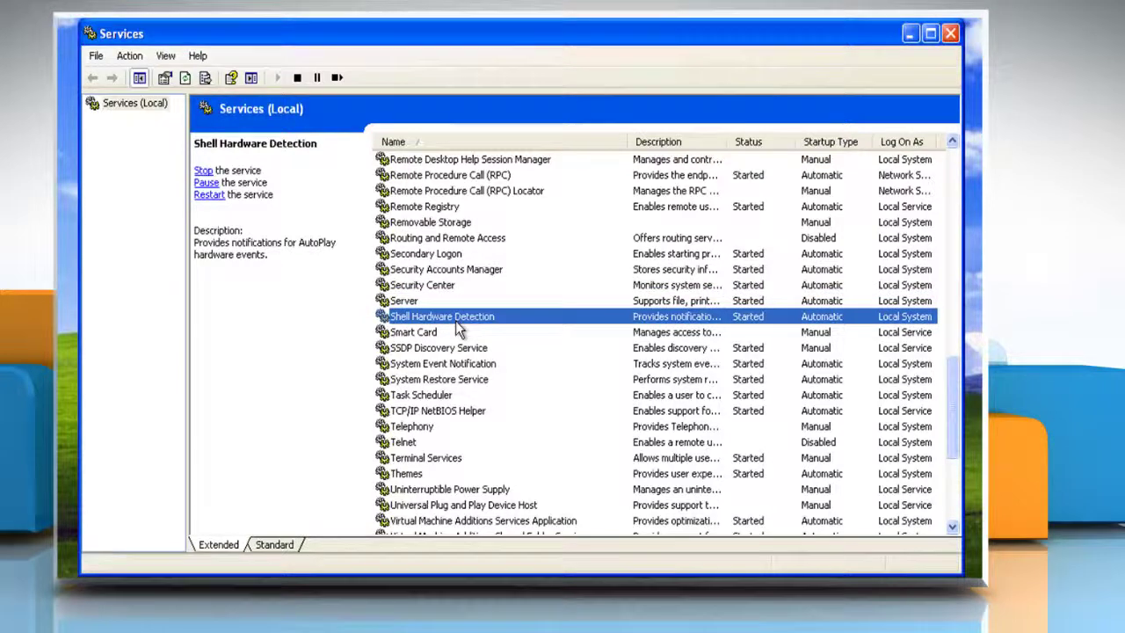
pyautogui.click(458, 363)
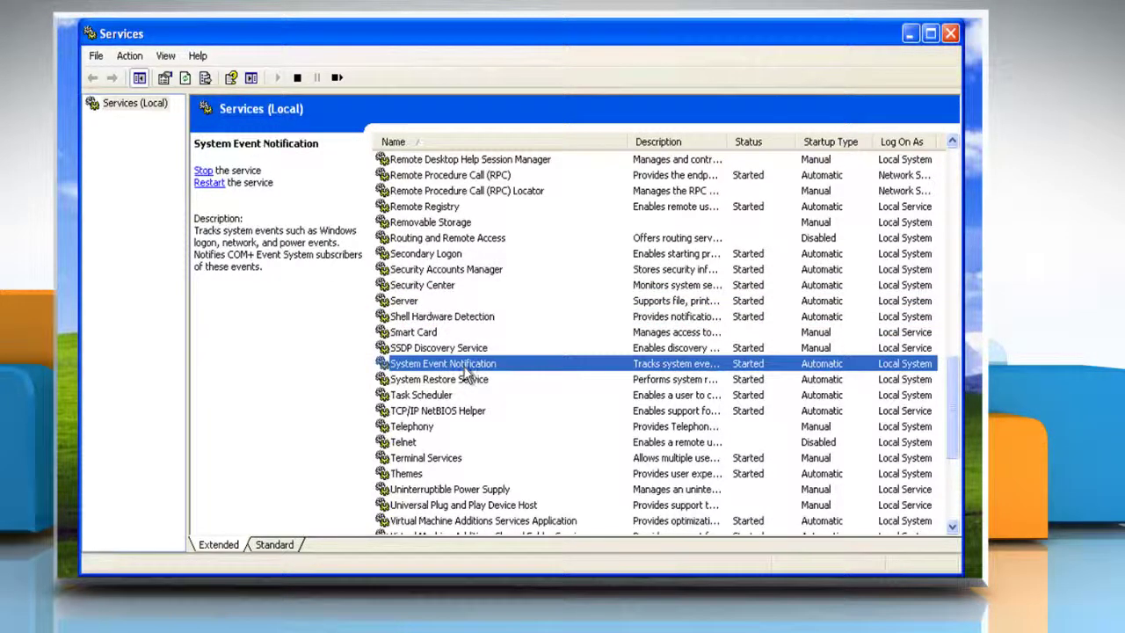
pyautogui.click(464, 378)
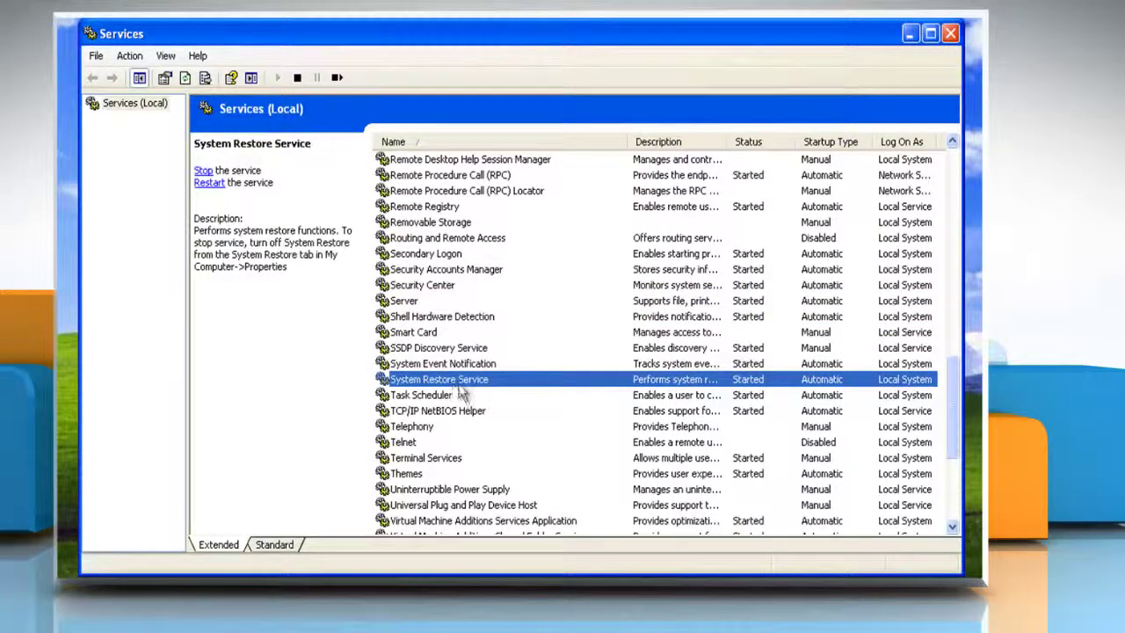
pyautogui.click(439, 397)
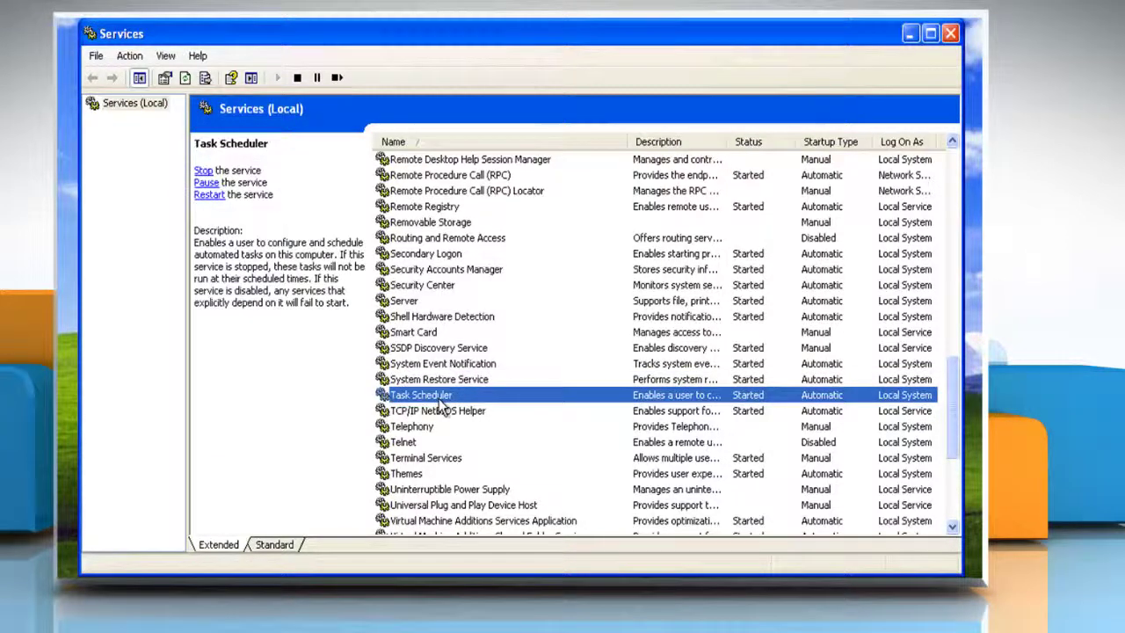
pyautogui.click(445, 412)
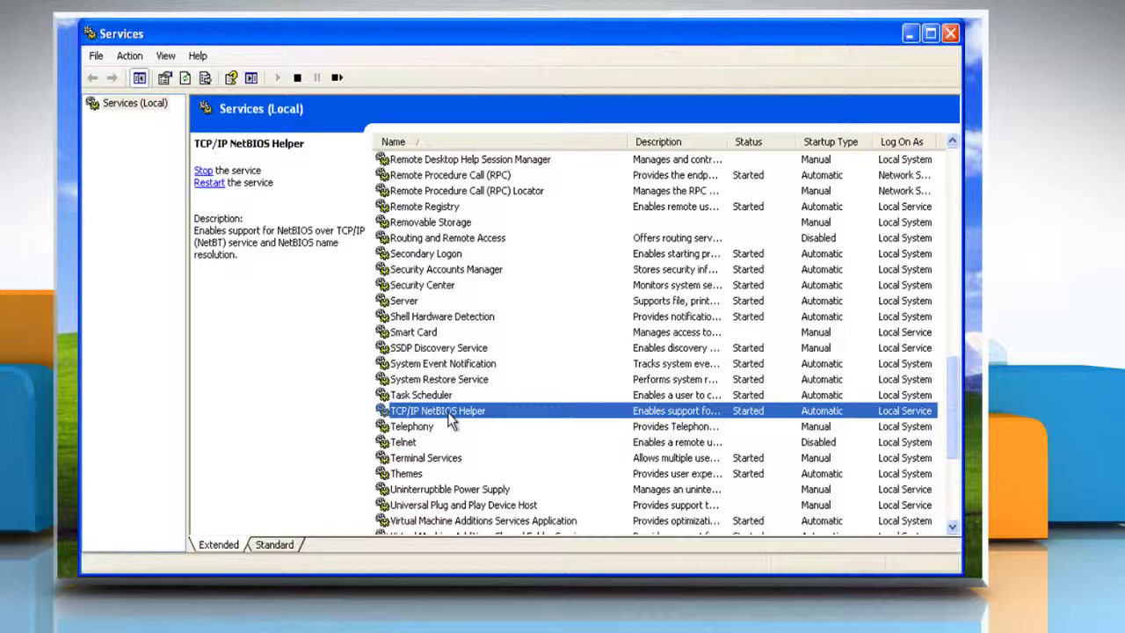
# - Read the Themes through Workstation descriptions, then close the Services console
pyautogui.click(415, 475)
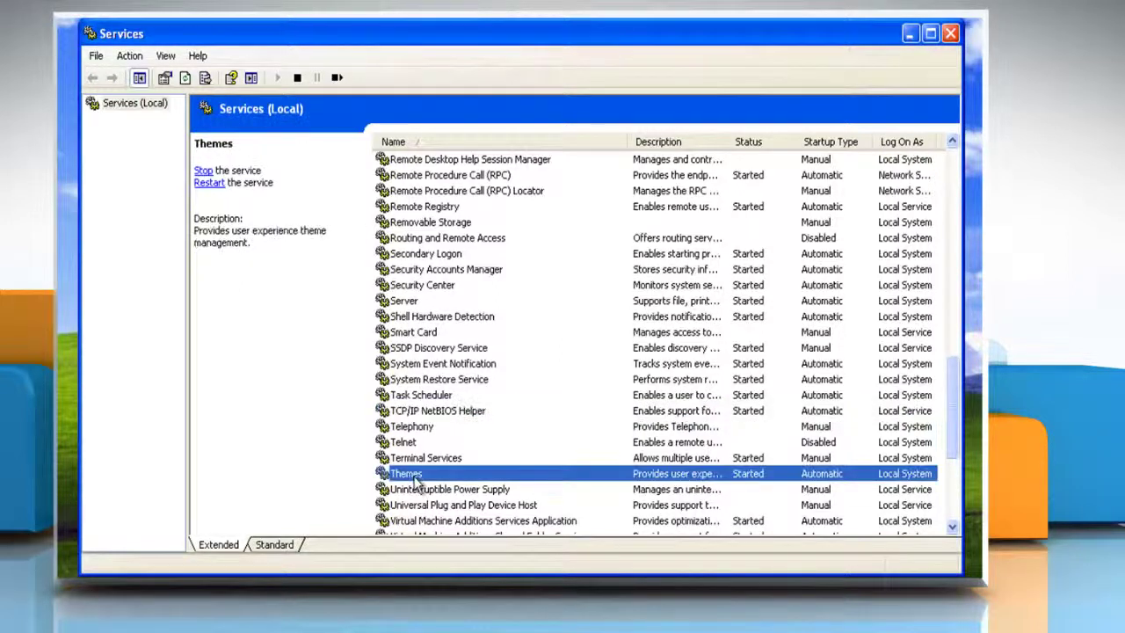
pyautogui.scroll(-5, 426, 479)
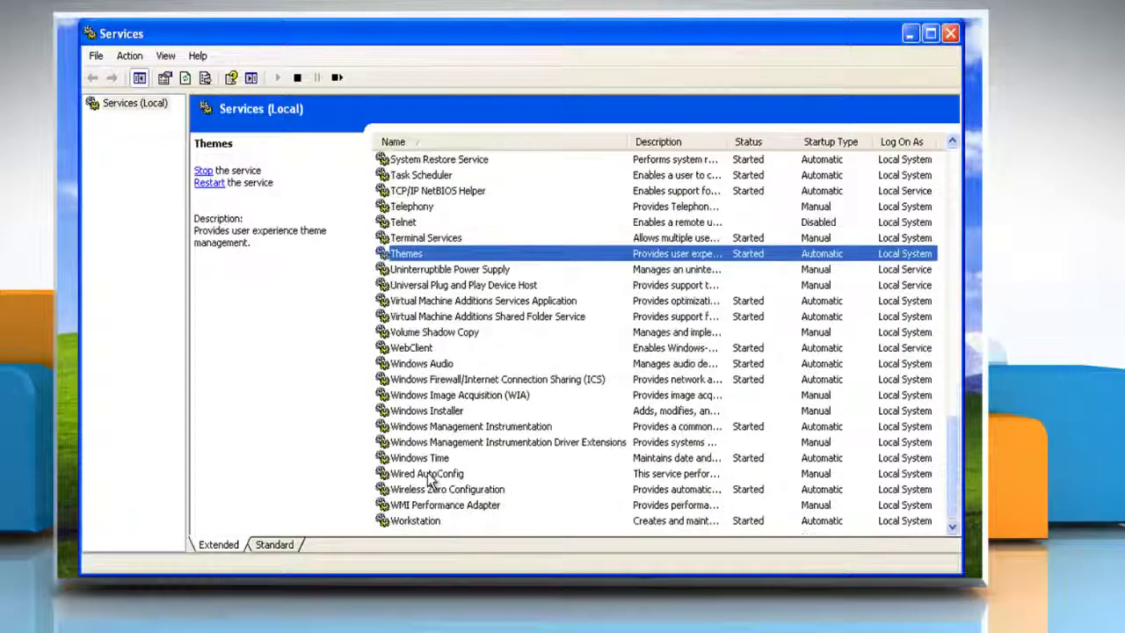
pyautogui.click(428, 350)
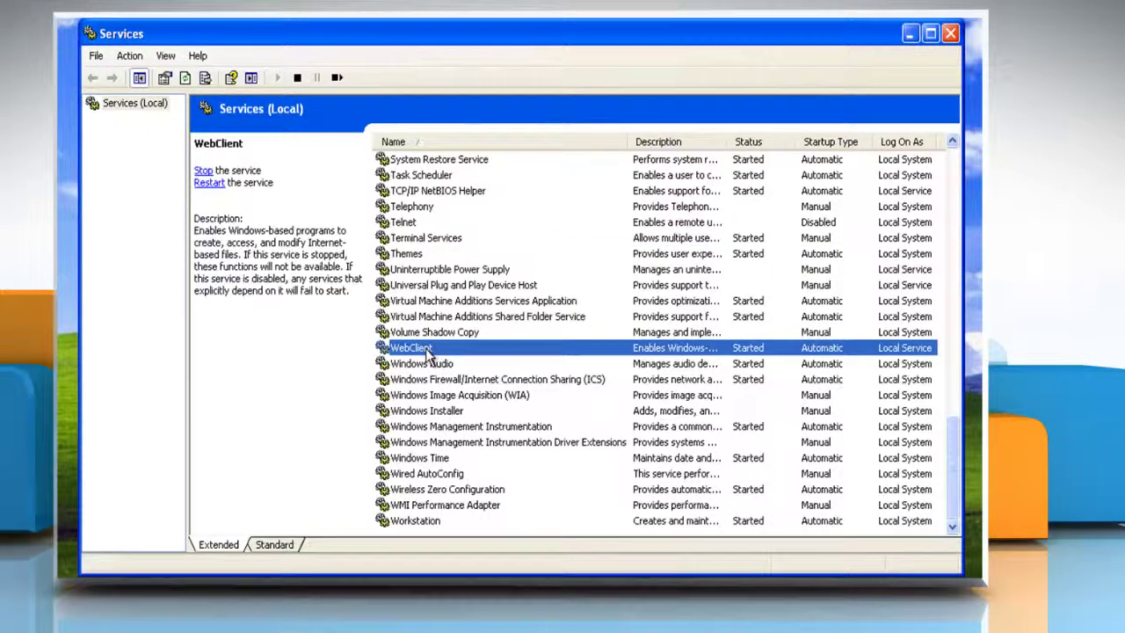
pyautogui.click(431, 365)
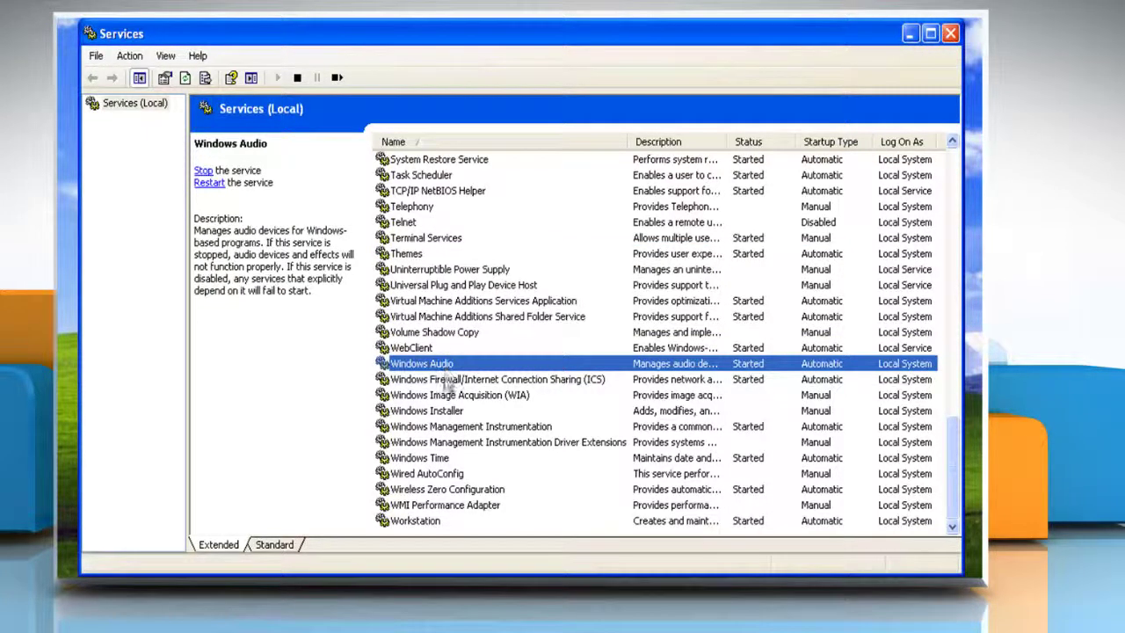
pyautogui.click(446, 429)
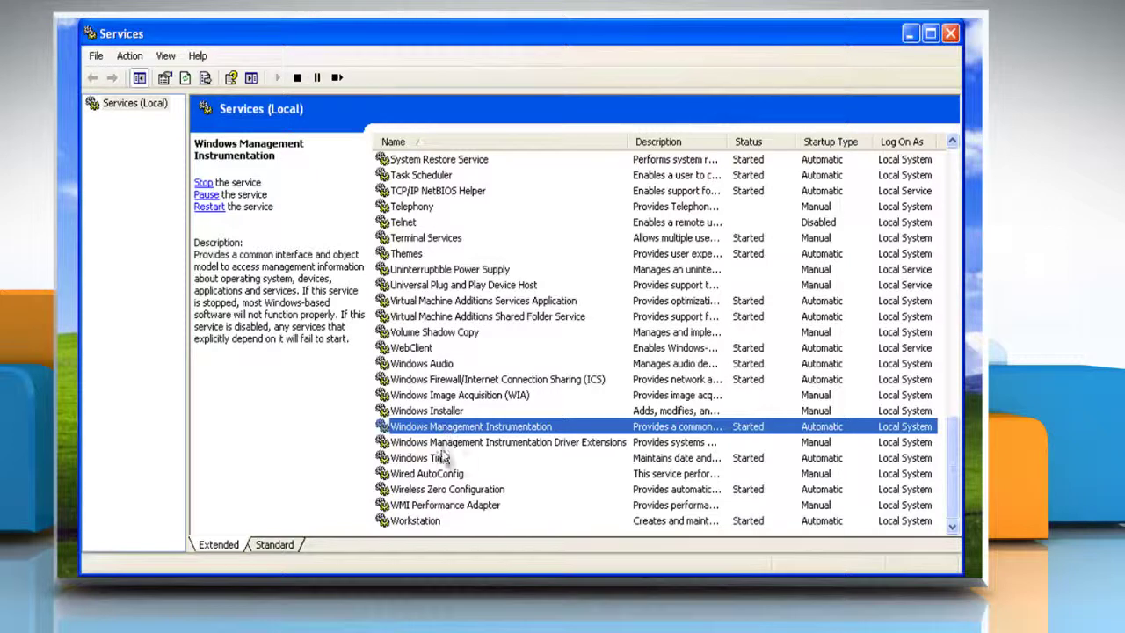
pyautogui.click(427, 463)
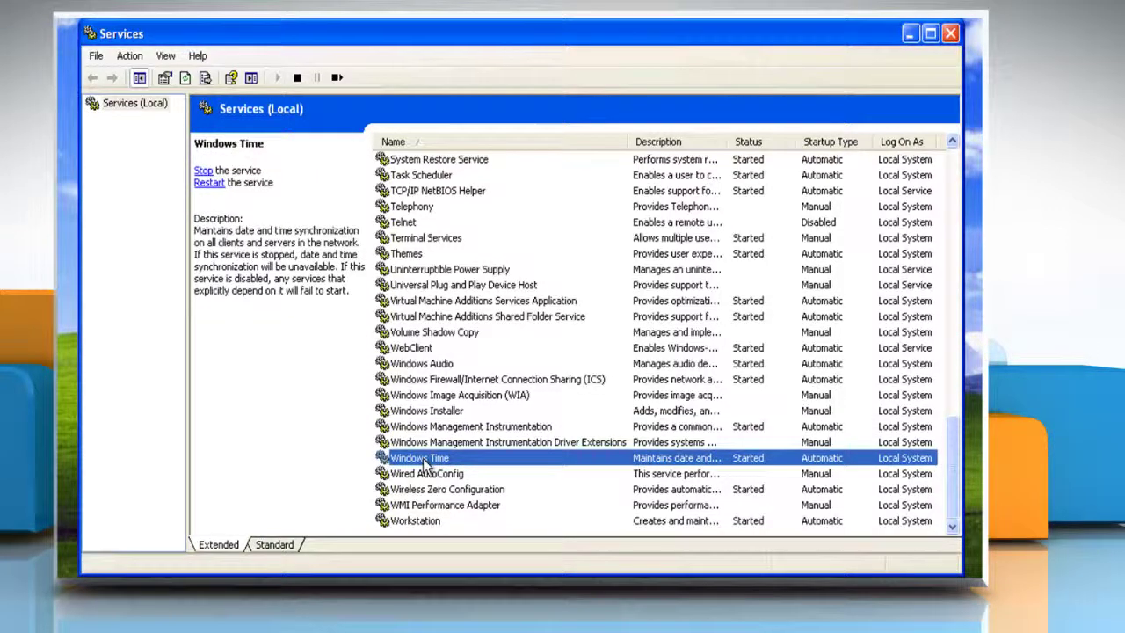
pyautogui.click(437, 489)
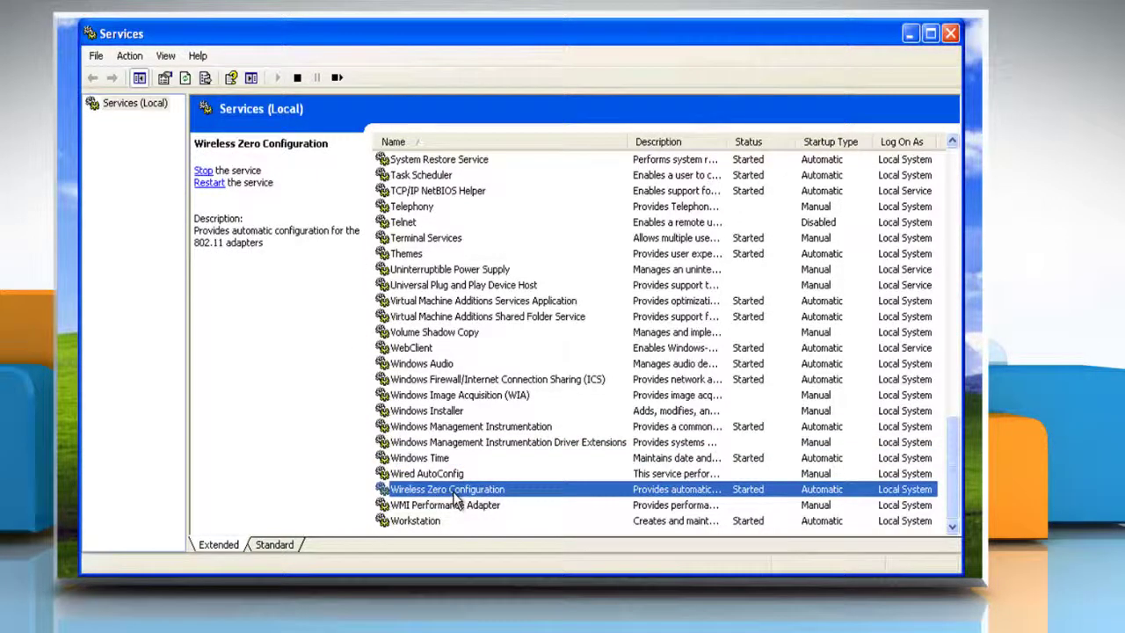
pyautogui.click(427, 523)
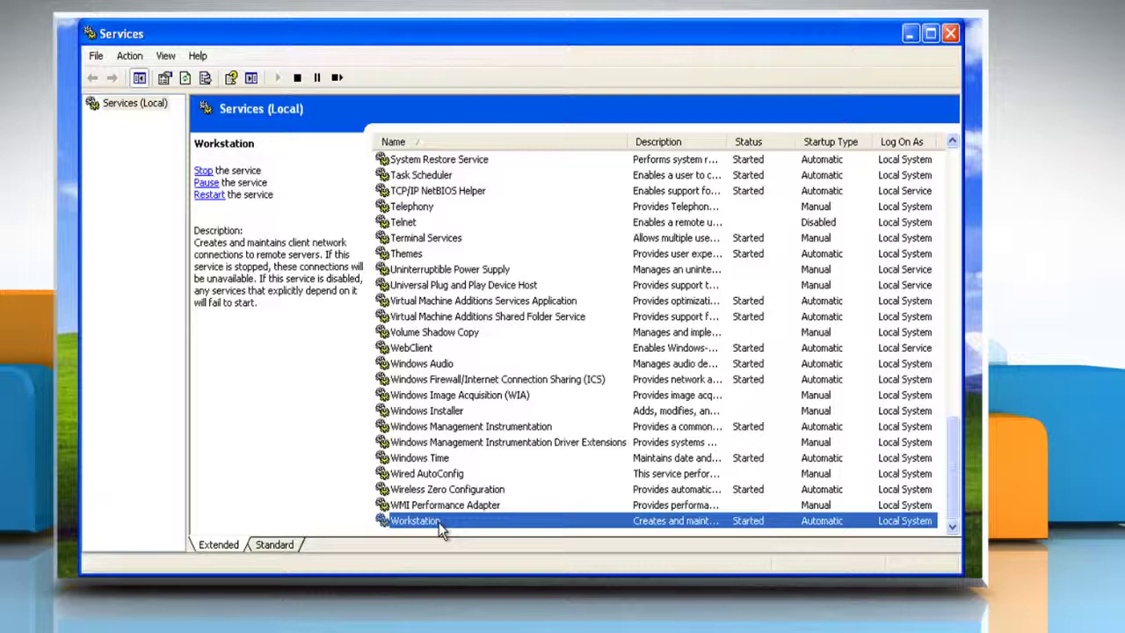
pyautogui.click(950, 34)
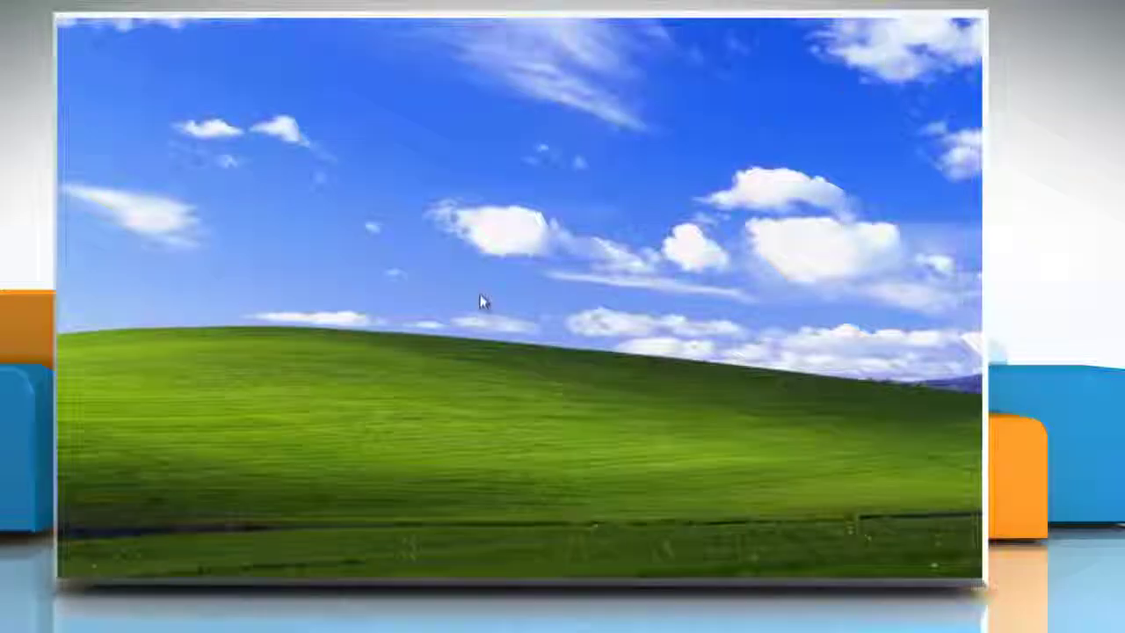
# - Restart Windows XP through Turn Off Computer > Restart
pyautogui.click(99, 566)
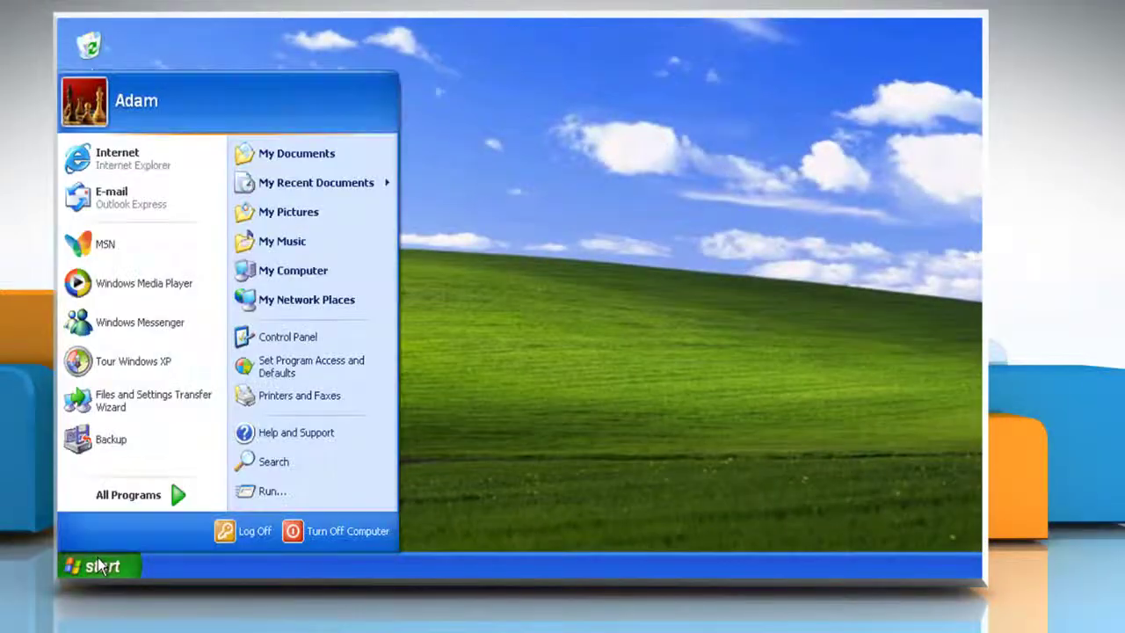
pyautogui.click(314, 532)
pyautogui.click(708, 158)
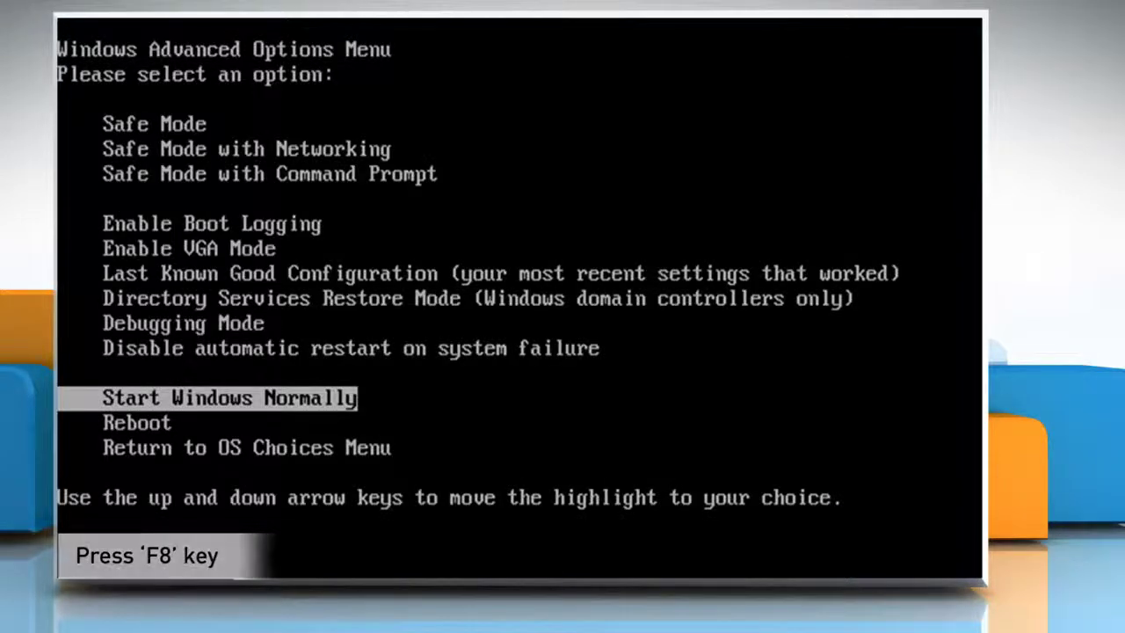
# - Select Safe Mode in the Advanced Options Menu and boot Windows XP Professional
pyautogui.press('Up')
pyautogui.press('Up')
pyautogui.press('Up')
pyautogui.press('Up')
pyautogui.press('Up')
pyautogui.press('Up')
pyautogui.press('Up')
pyautogui.press('Up')
pyautogui.press('Up')
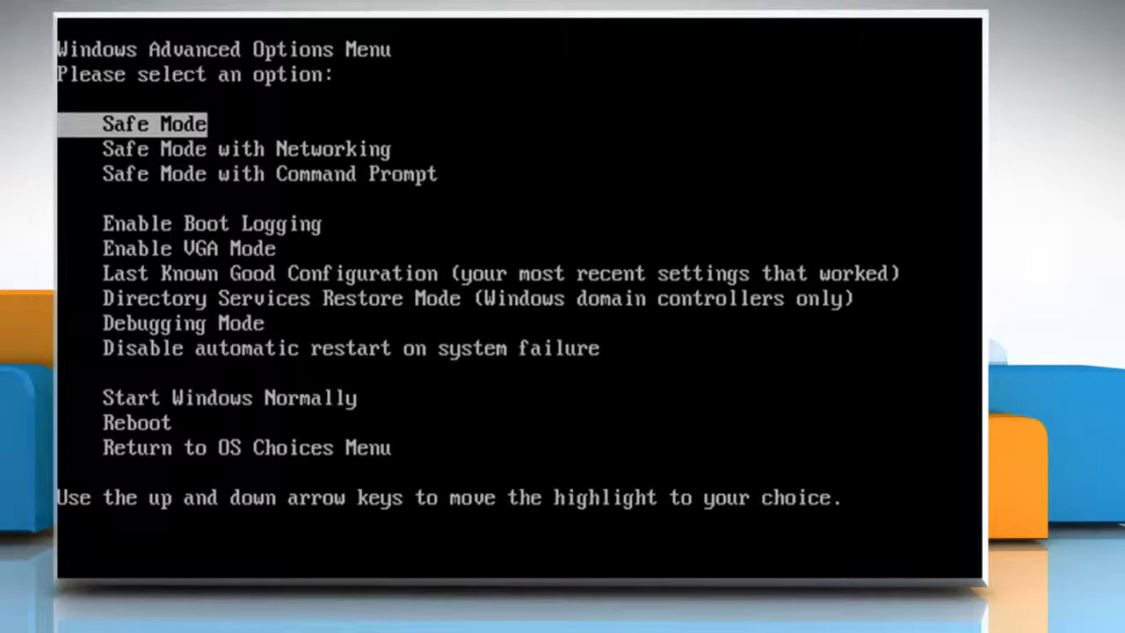
pyautogui.press('Return')
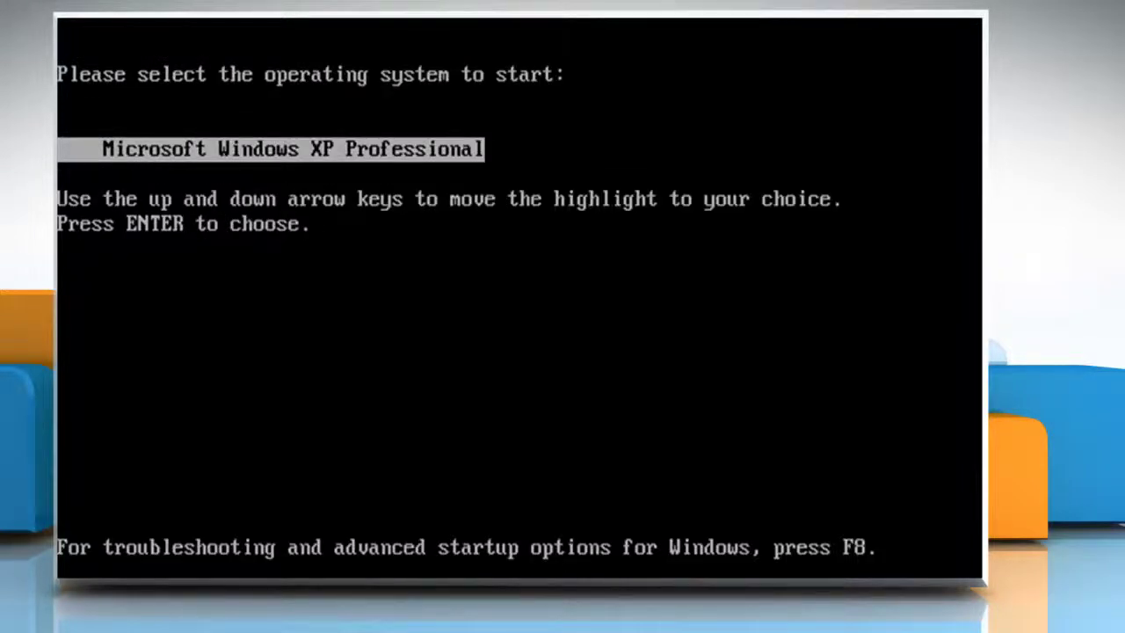
pyautogui.press('Return')
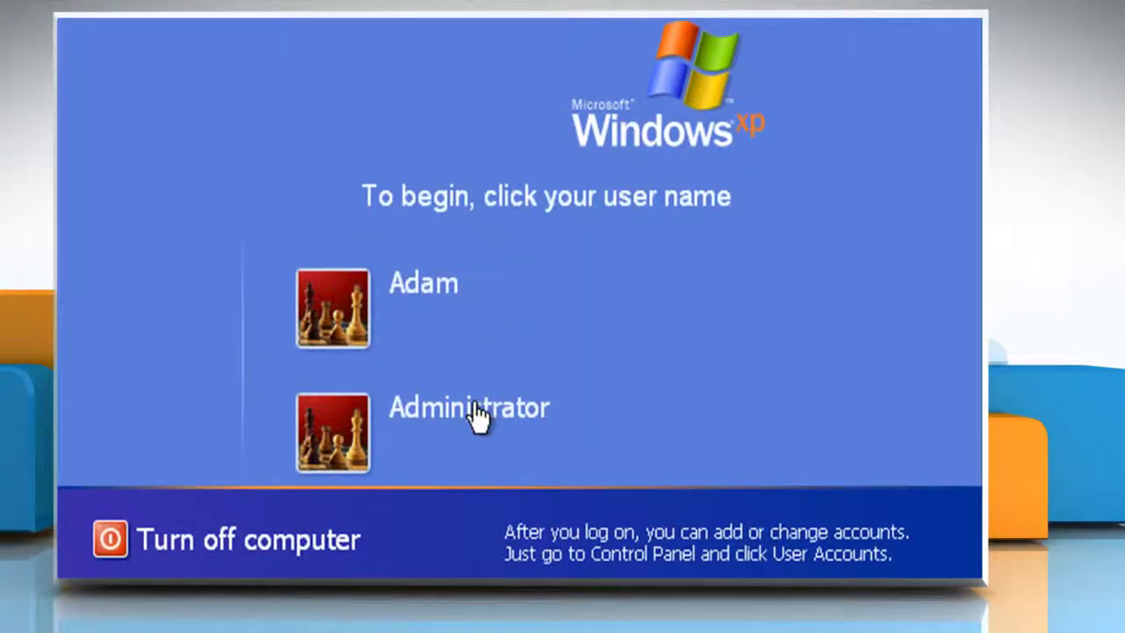
# - Log on to the Administrator account with its password
pyautogui.click(473, 413)
pyautogui.write('password')
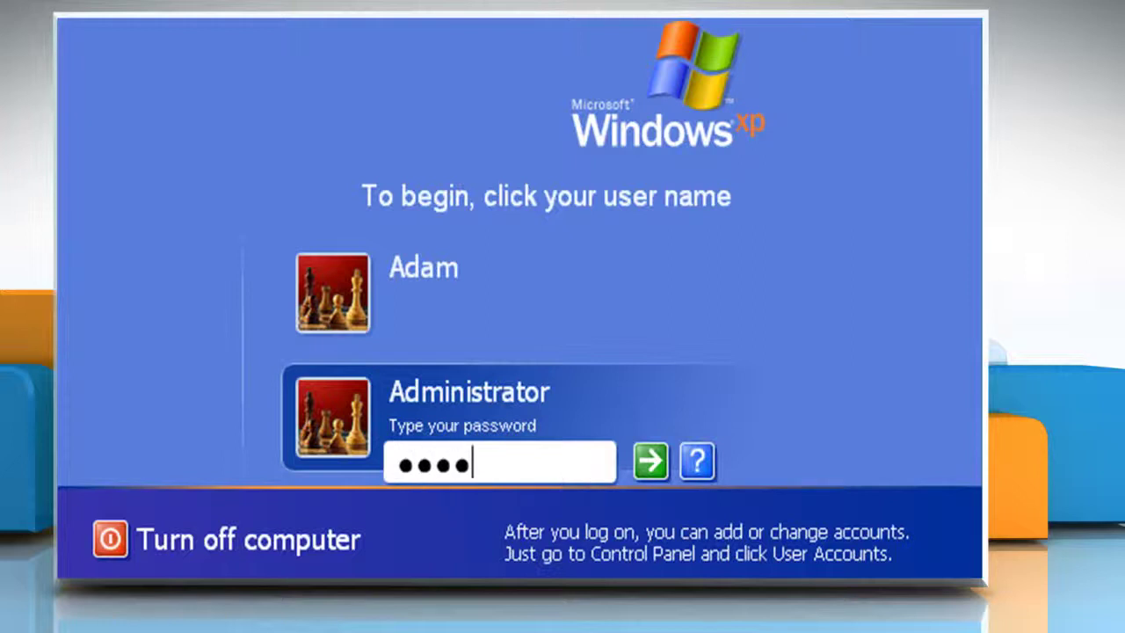
pyautogui.click(655, 461)
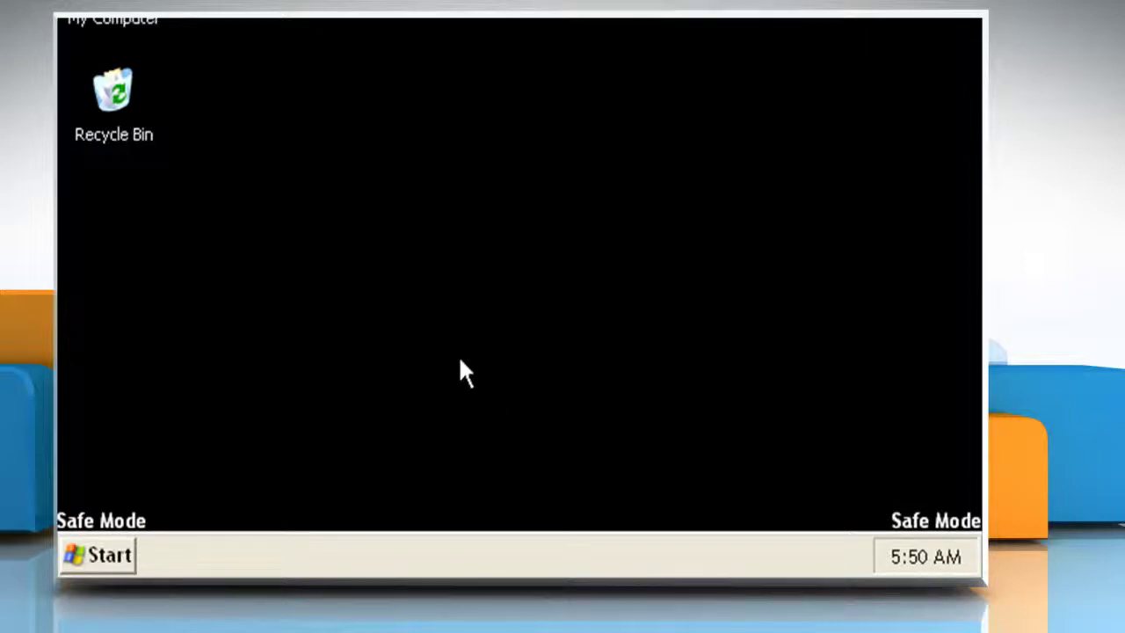
# - Launch services.msc from the Run dialog in Safe Mode
pyautogui.click(107, 547)
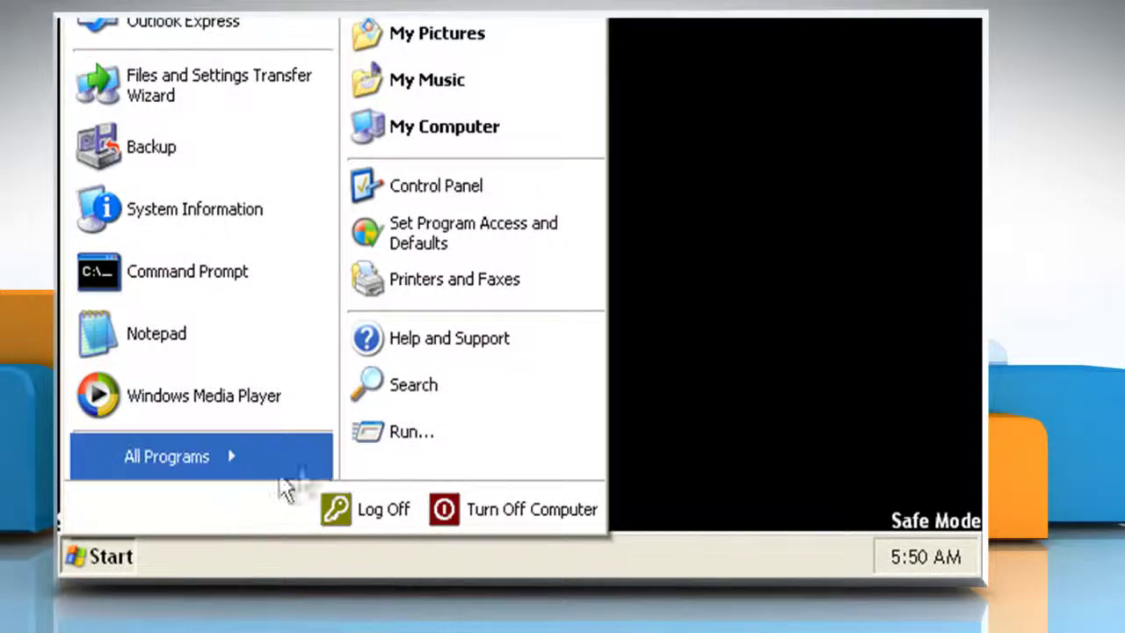
pyautogui.click(431, 438)
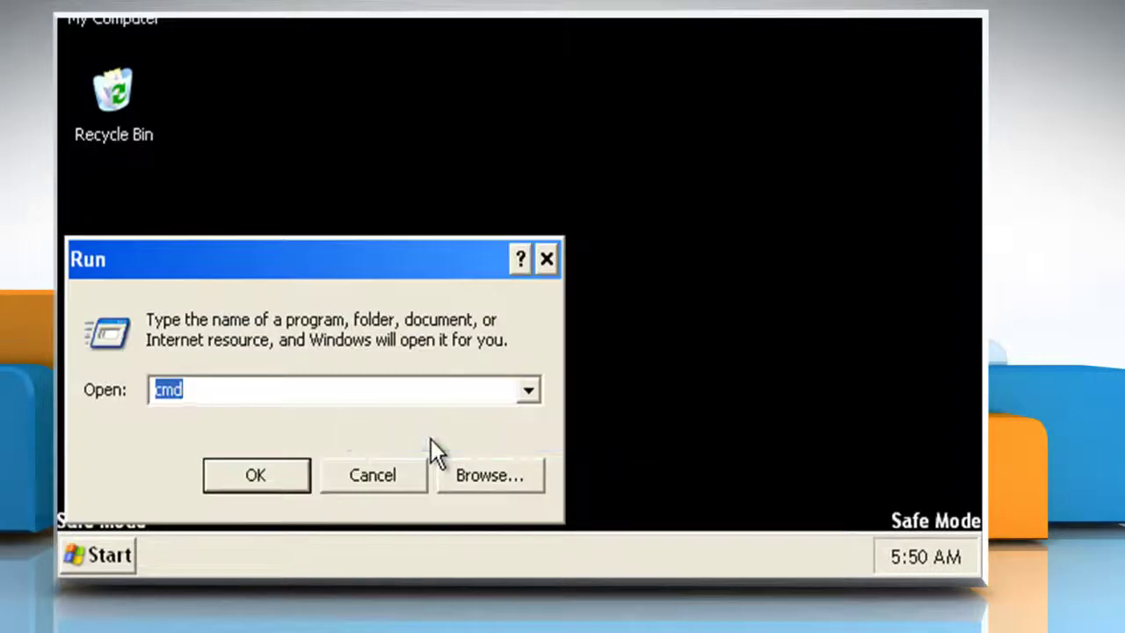
pyautogui.press('BackSpace')
pyautogui.write('serv')
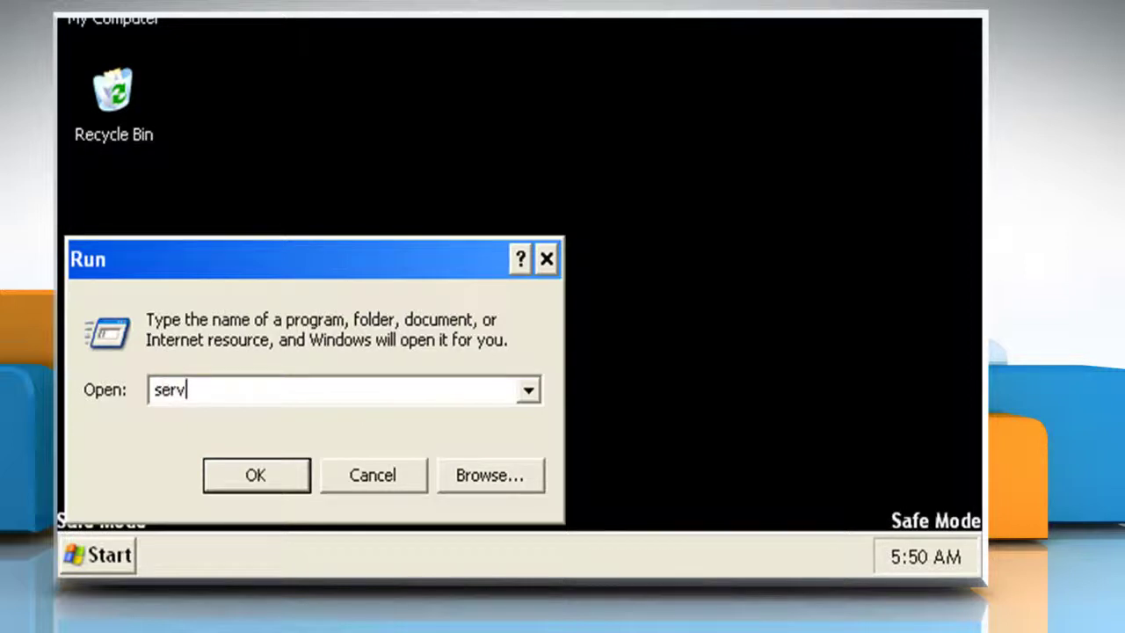
pyautogui.write('ices.msc')
pyautogui.click(260, 466)
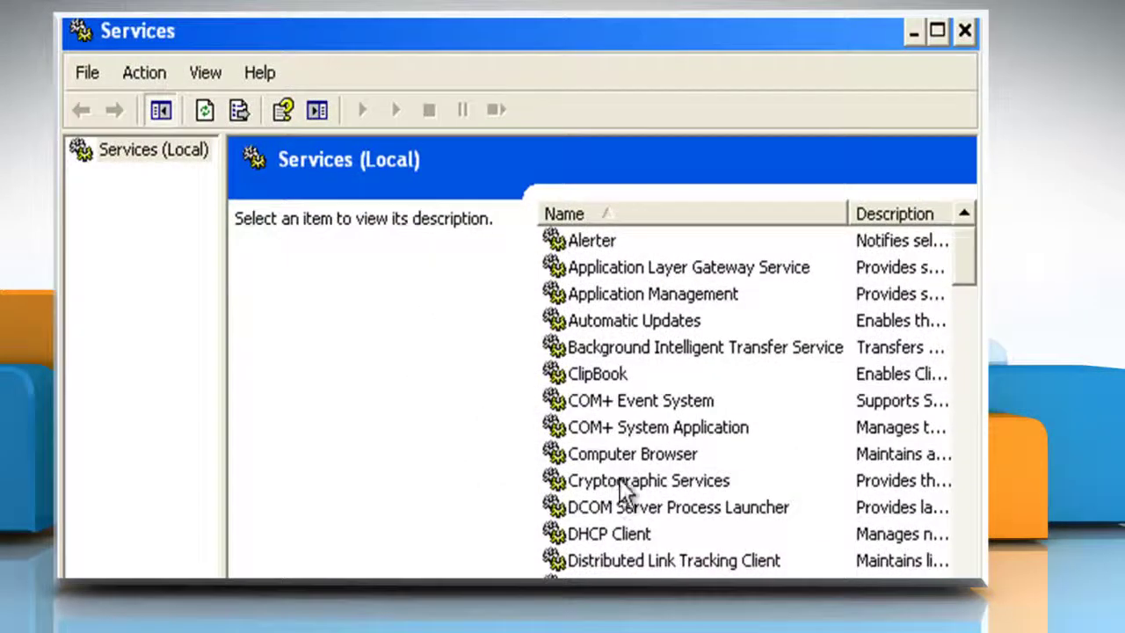
# - Read Cryptographic Services, Event Log, Help and Support and Logical Disk Manager descriptions
pyautogui.click(650, 476)
pyautogui.scroll(-3, 665, 476)
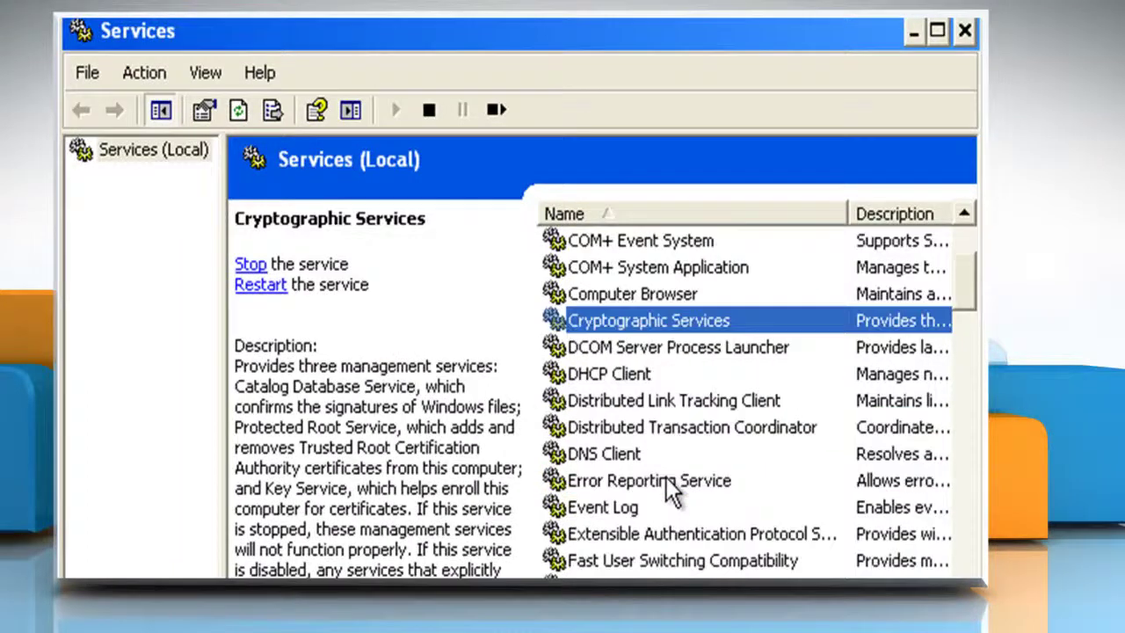
pyautogui.click(610, 430)
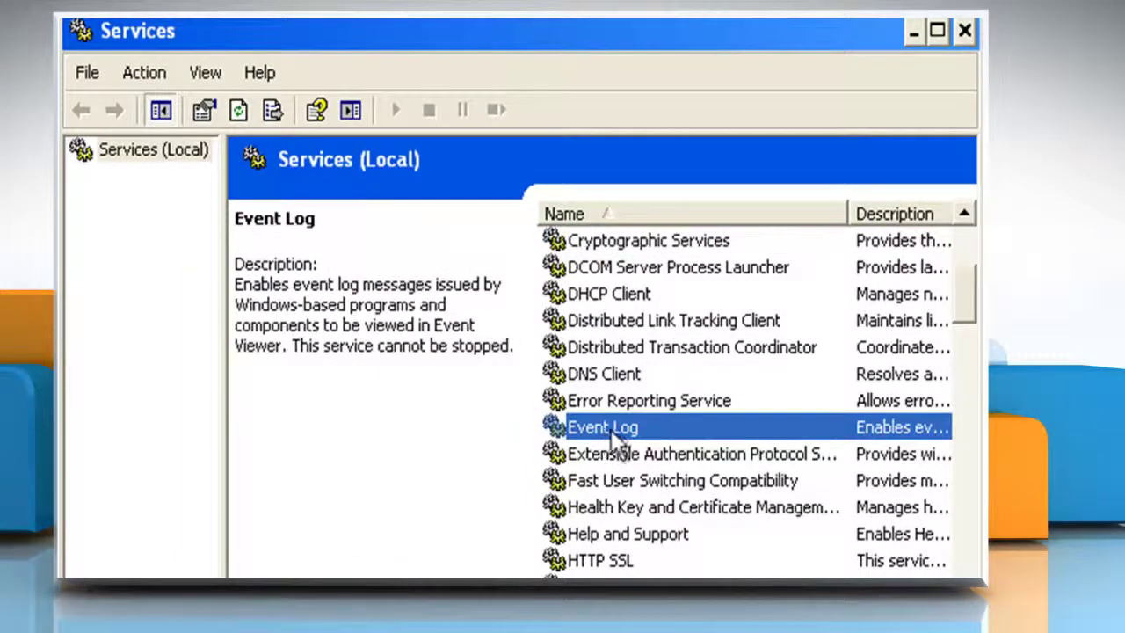
pyautogui.click(620, 534)
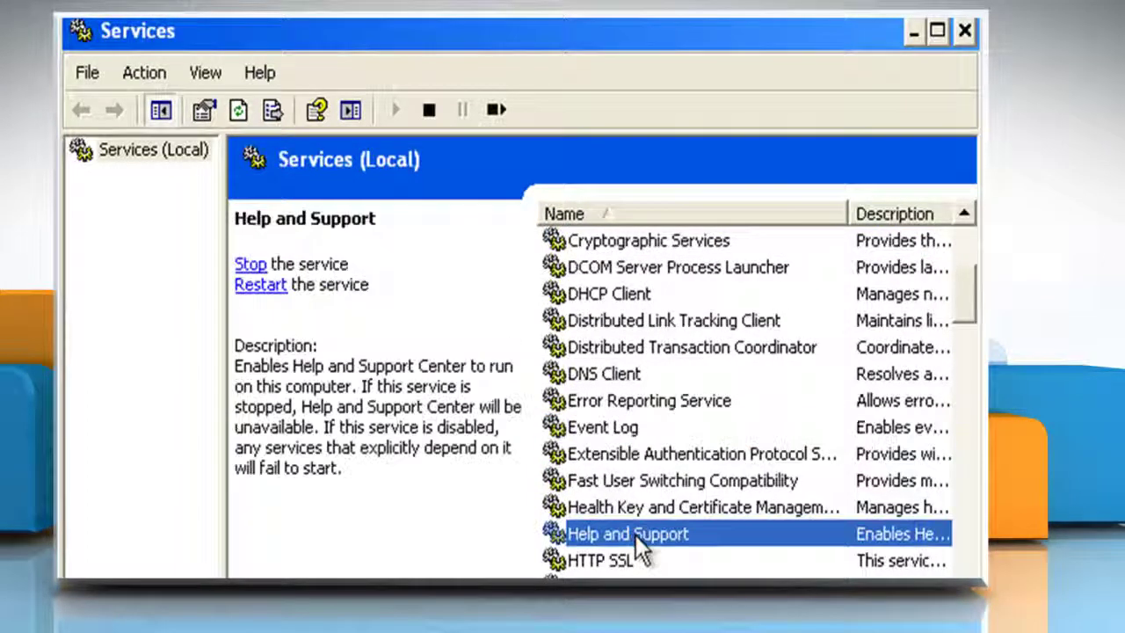
pyautogui.scroll(-1, 653, 536)
pyautogui.scroll(-3, 653, 535)
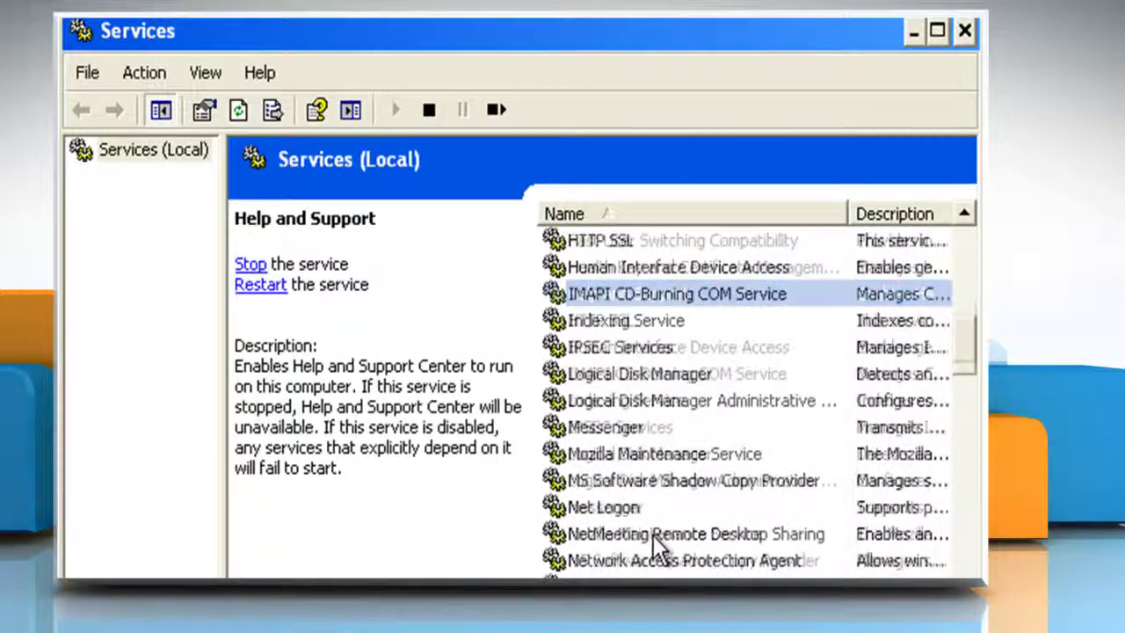
pyautogui.click(636, 377)
# - Read Plug and Play, RPC, System Restore and Windows Management Instrumentation descriptions
pyautogui.scroll(-5, 665, 374)
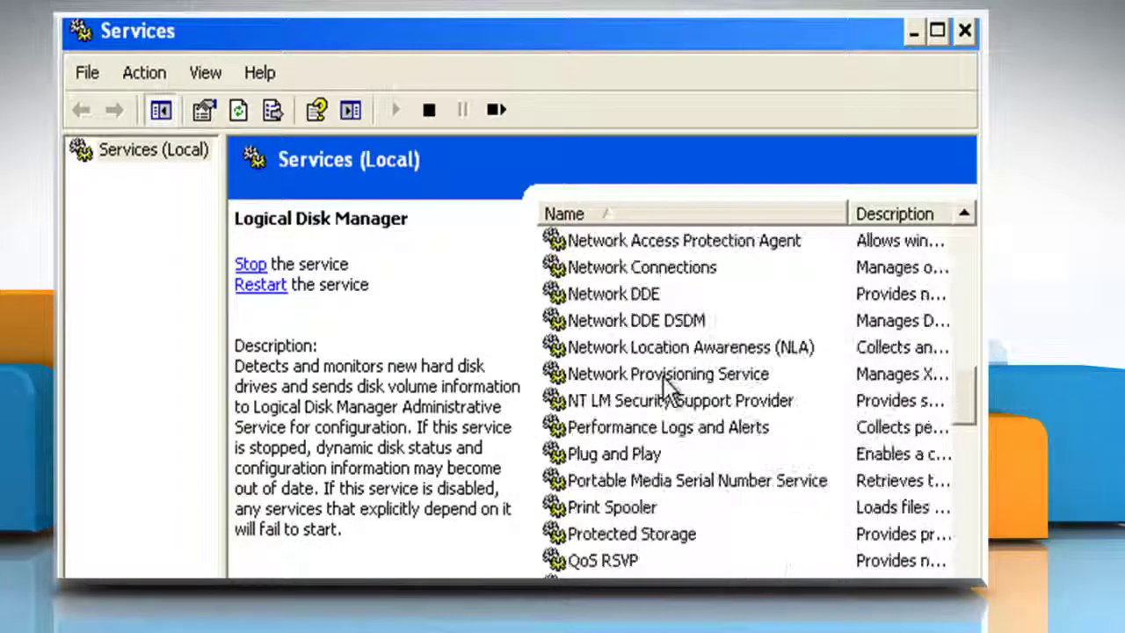
pyautogui.click(620, 376)
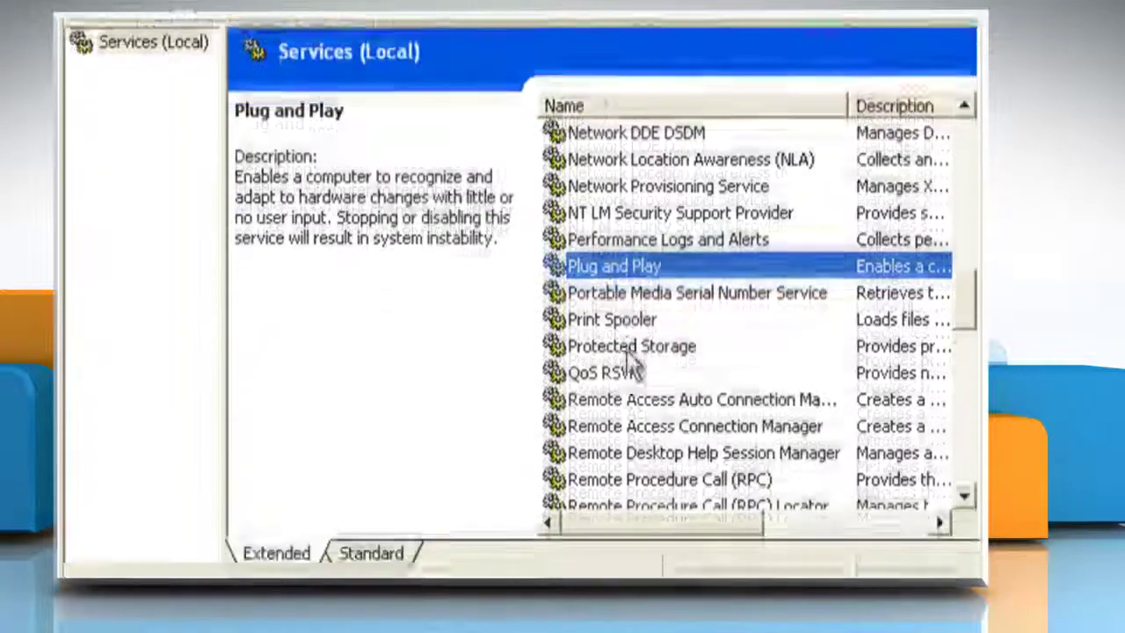
pyautogui.click(639, 466)
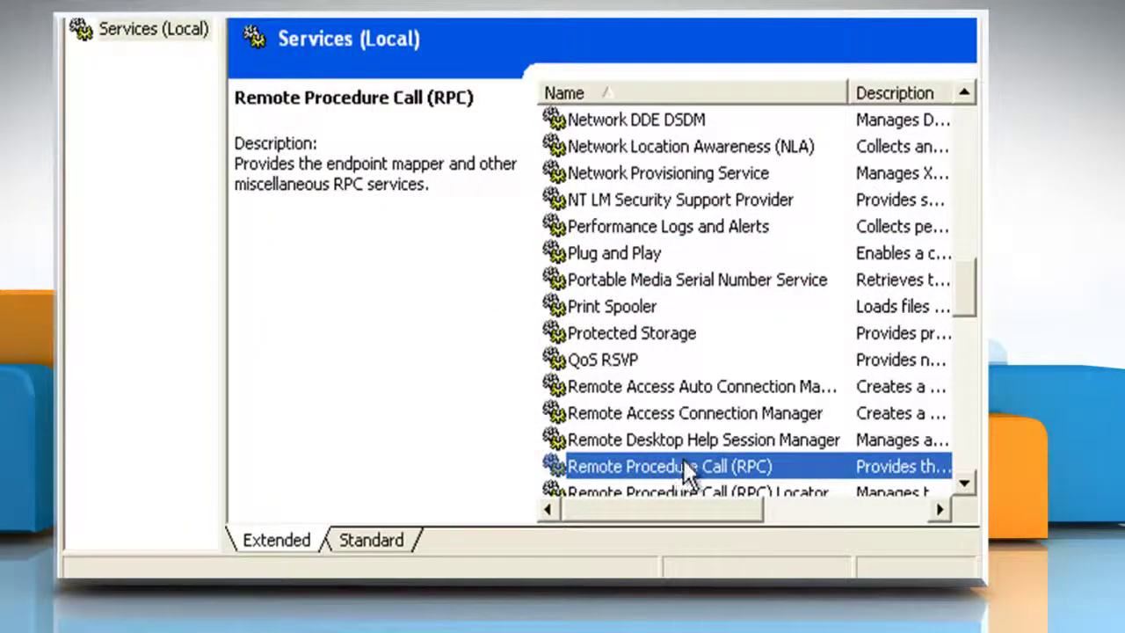
pyautogui.scroll(-5, 690, 435)
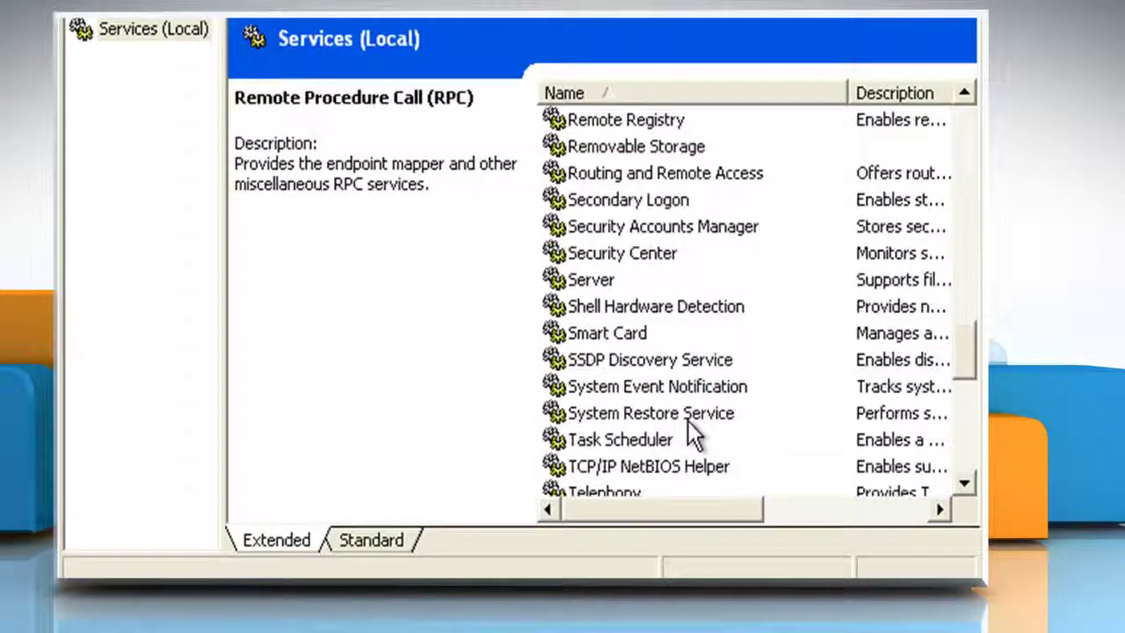
pyautogui.scroll(-1, 687, 420)
pyautogui.click(654, 337)
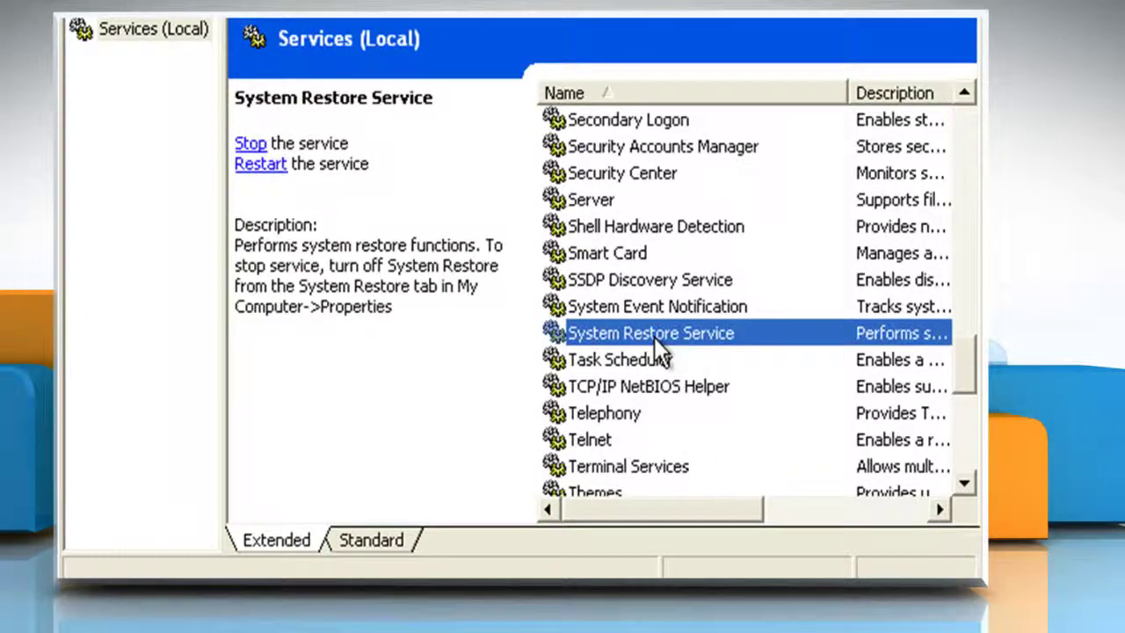
pyautogui.scroll(-6, 678, 337)
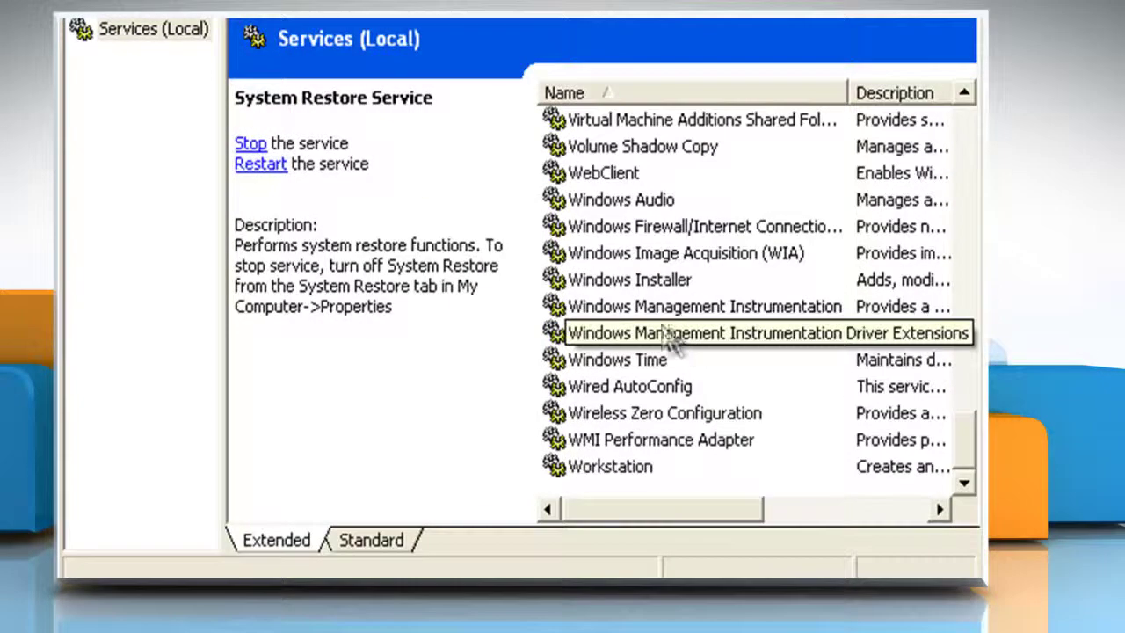
pyautogui.click(703, 306)
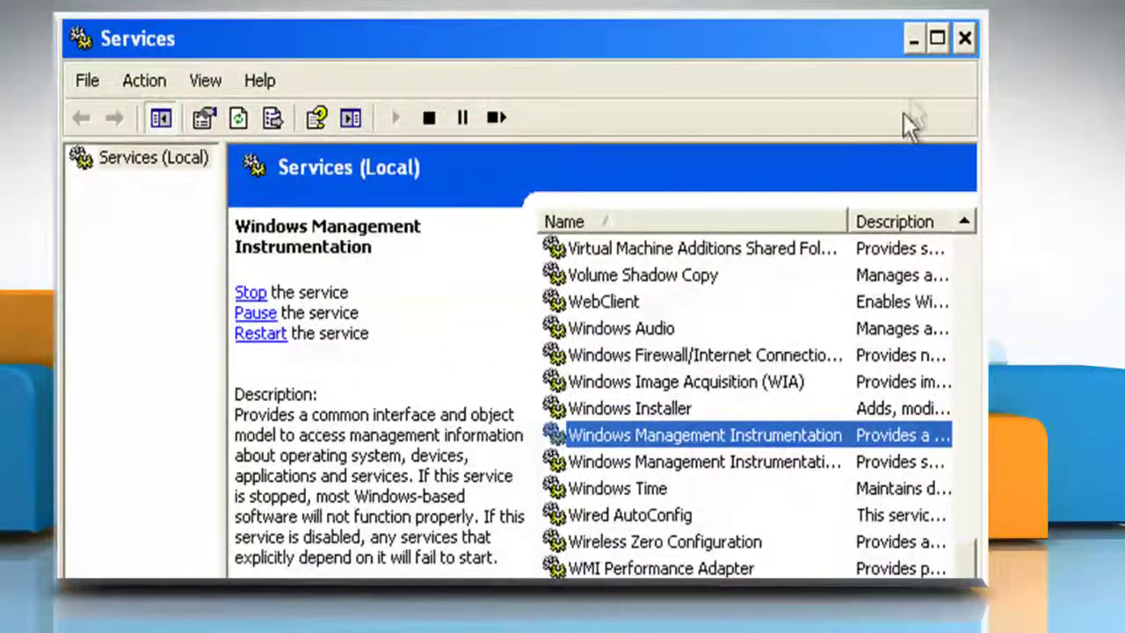
# - Close Services and restart the computer via Turn Off Computer > Restart
pyautogui.click(964, 38)
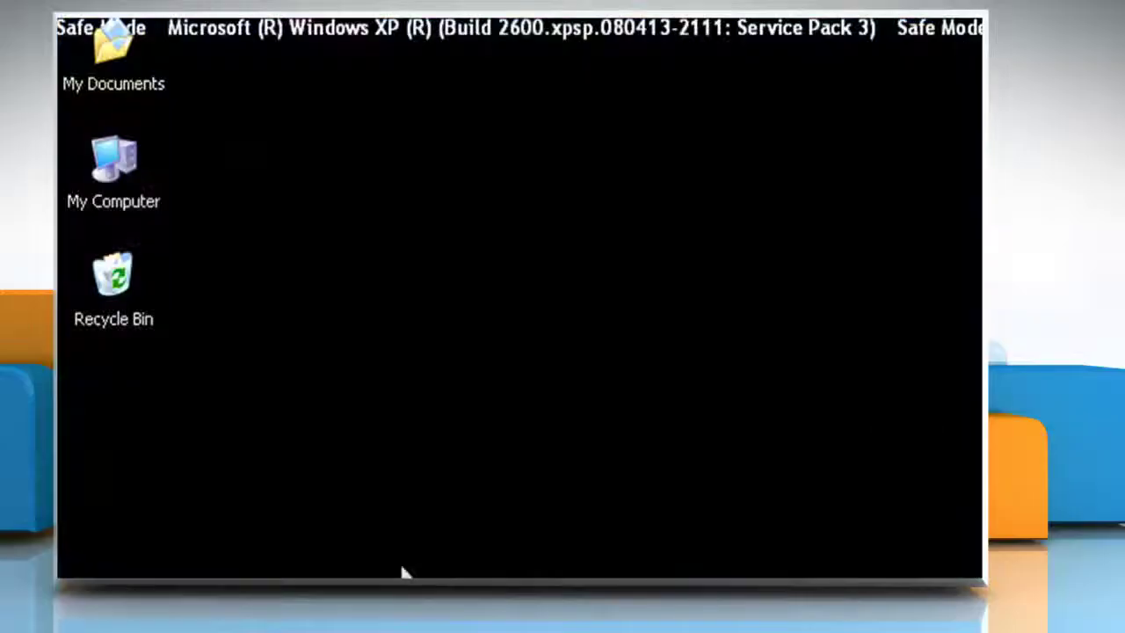
pyautogui.click(104, 559)
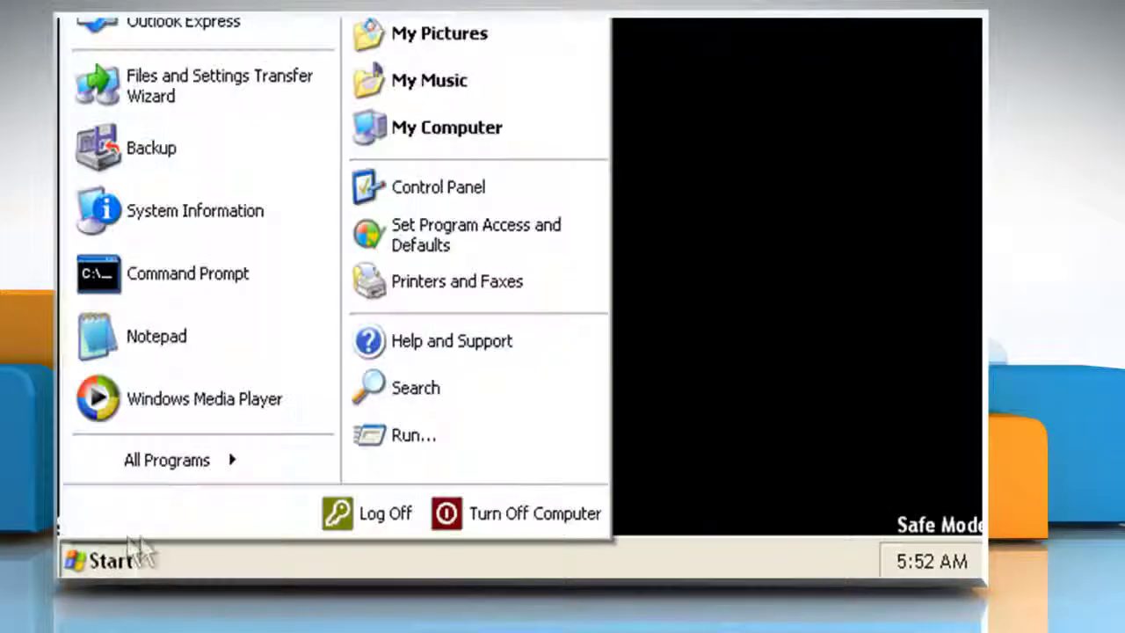
pyautogui.click(482, 514)
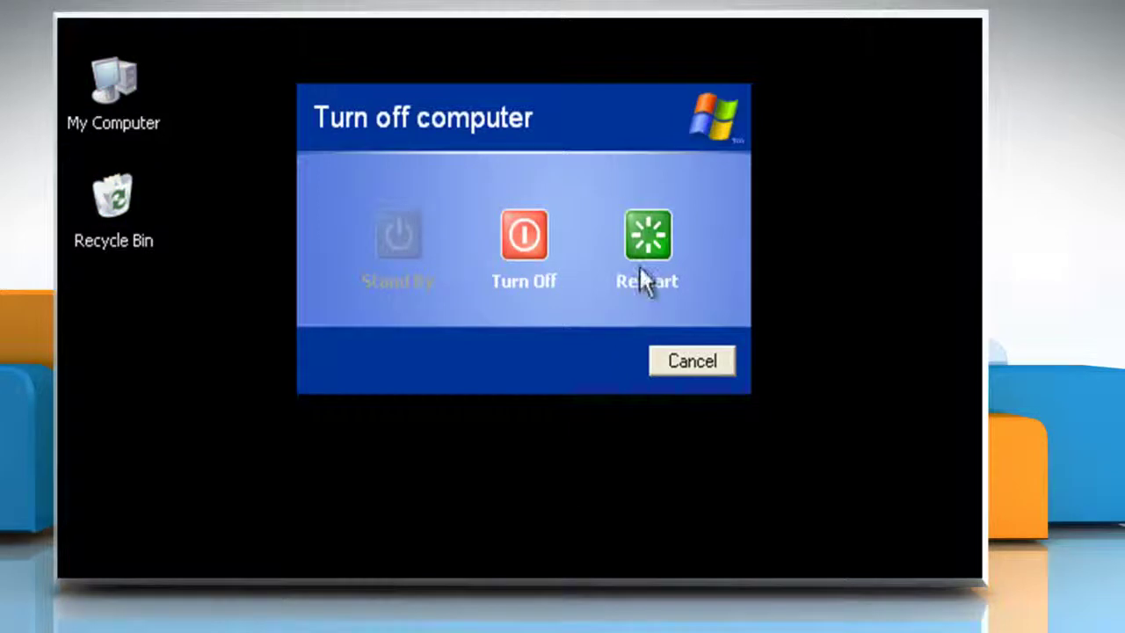
pyautogui.click(647, 264)
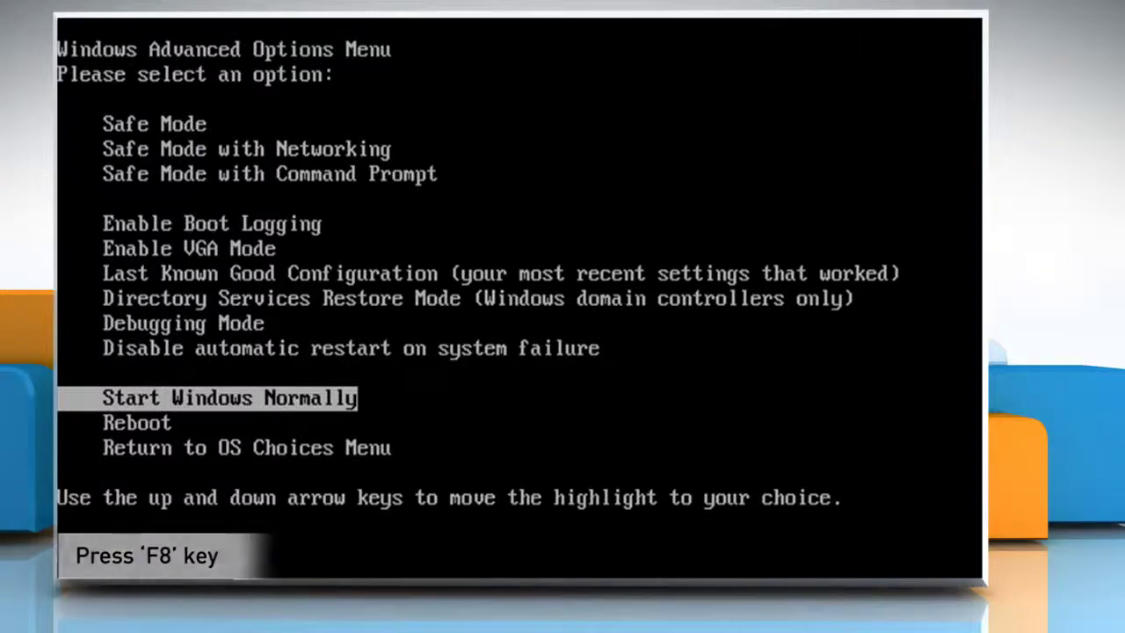
# - Choose Safe Mode with Networking in the boot menu and start it
pyautogui.press('Up')
pyautogui.press('Up')
pyautogui.press('Up')
pyautogui.press('Up')
pyautogui.press('Up')
pyautogui.press('Up')
pyautogui.press('Up')
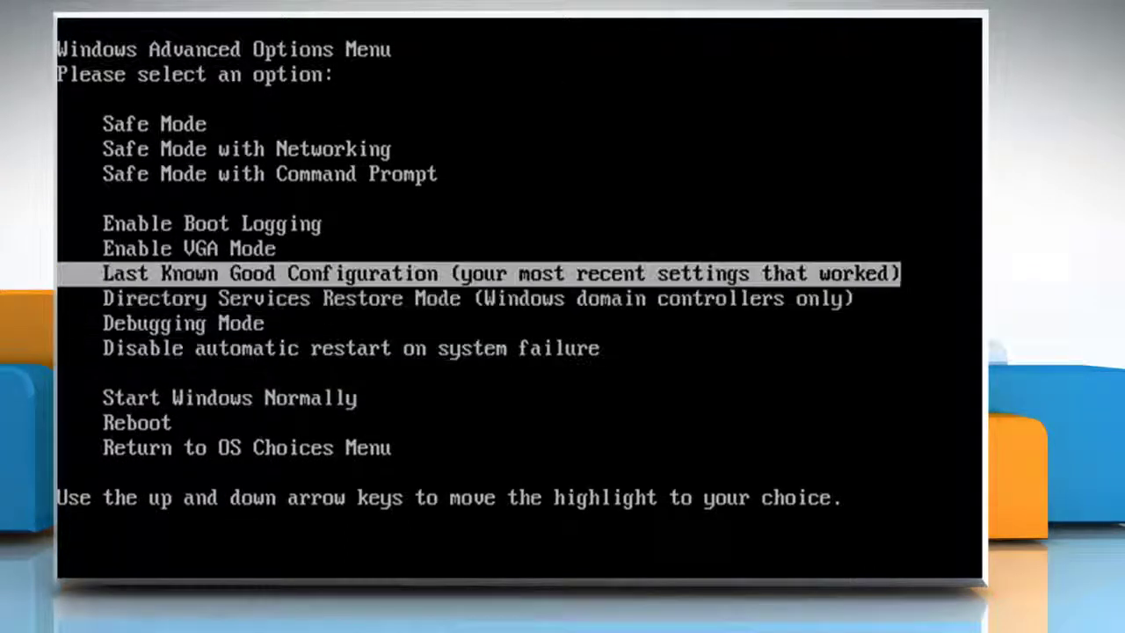
pyautogui.press('Up')
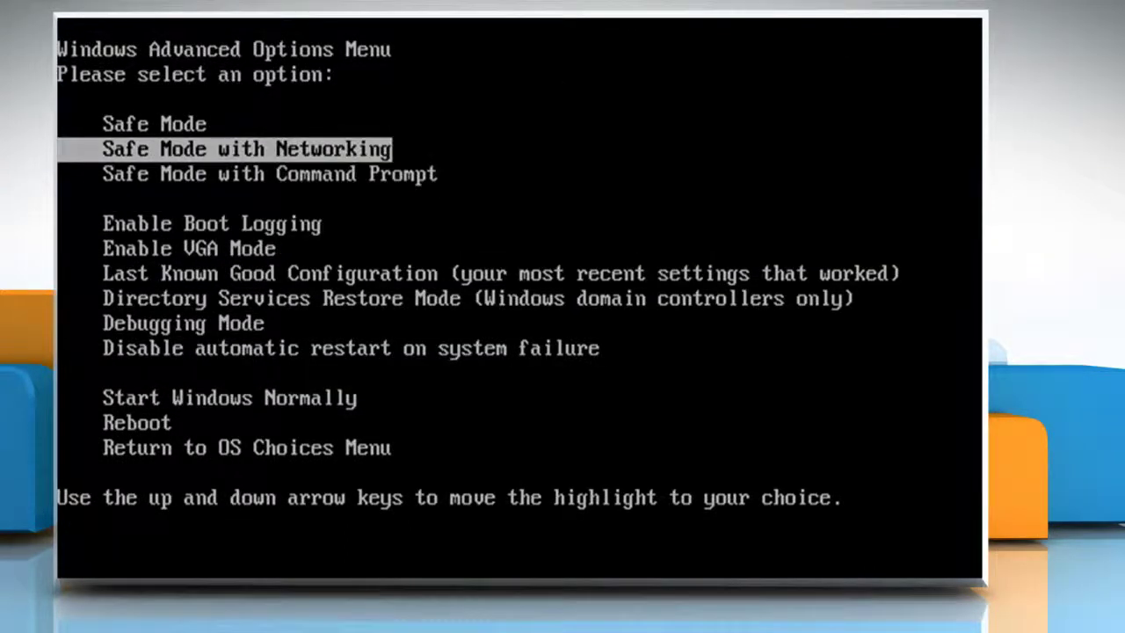
pyautogui.press('Return')
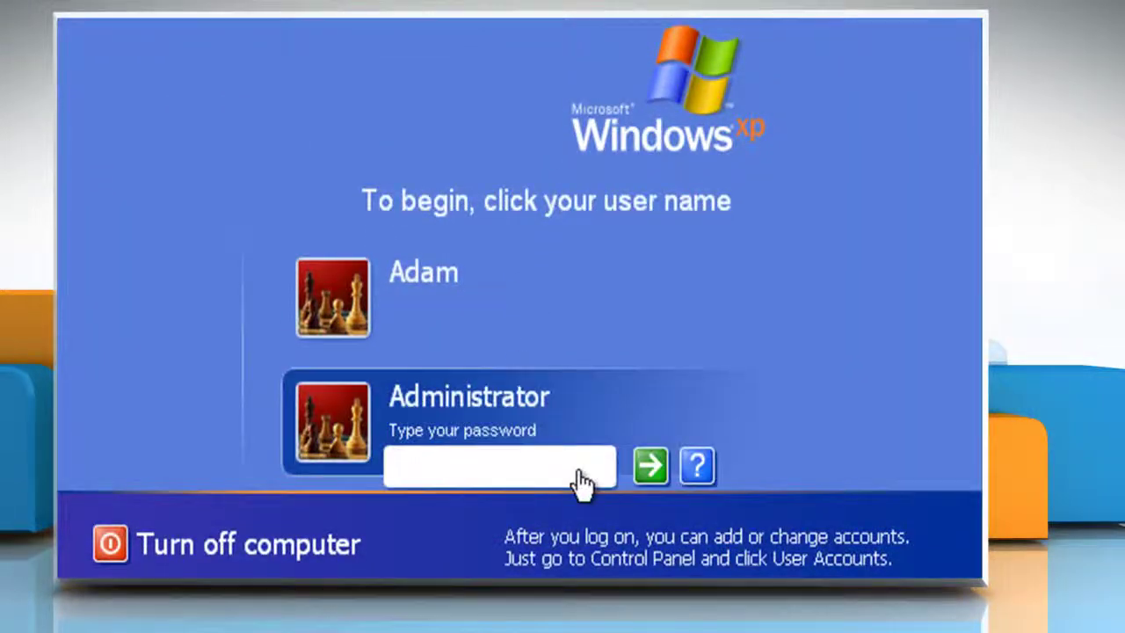
# - Enter the Administrator password, then launch services.msc from the Run dialog
pyautogui.write('abc*****')
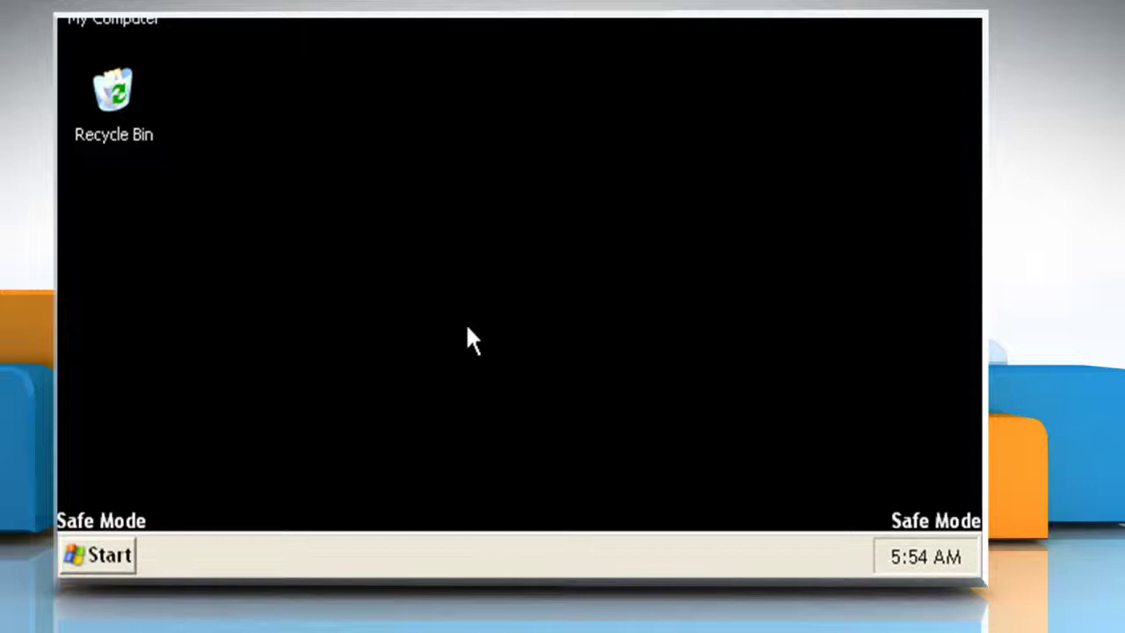
pyautogui.click(114, 552)
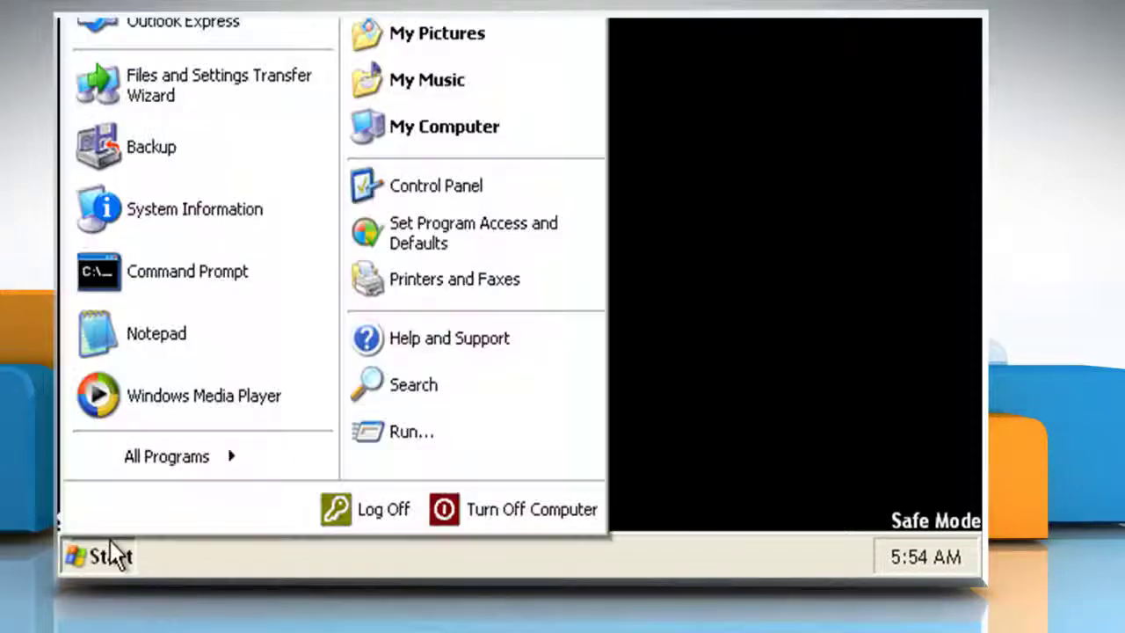
pyautogui.click(458, 439)
pyautogui.write('ser')
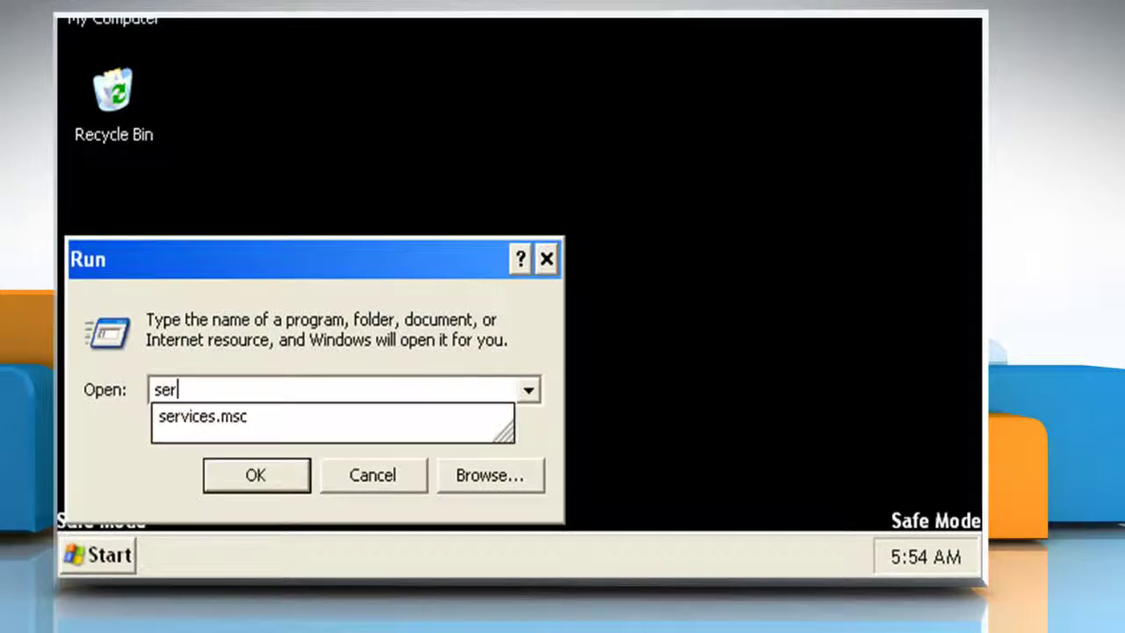
pyautogui.write('vices.msc')
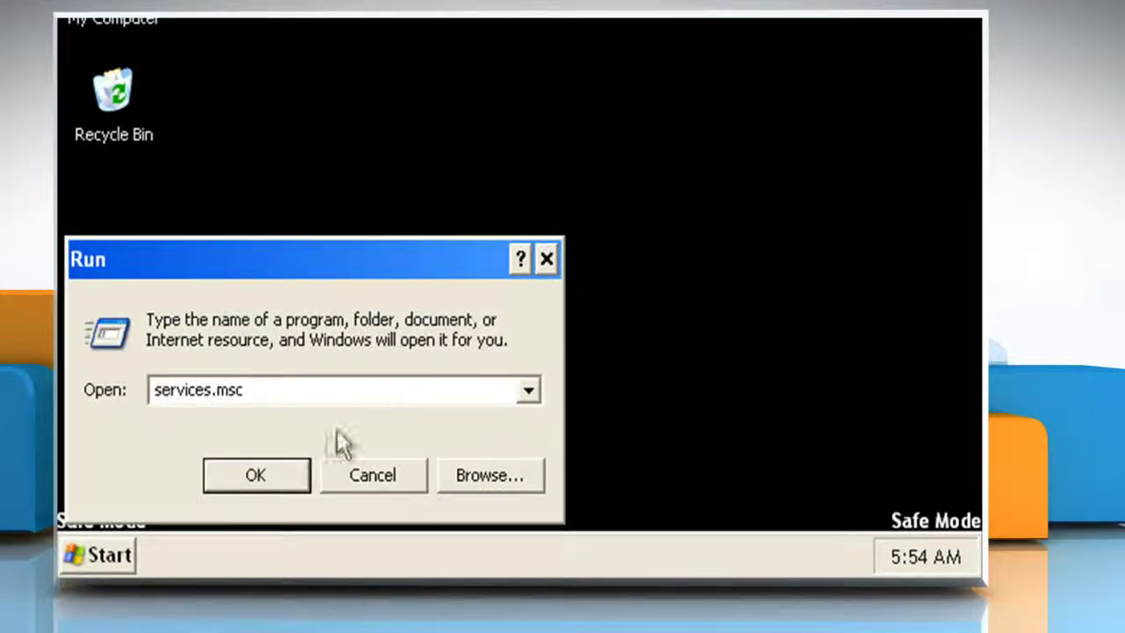
pyautogui.click(264, 484)
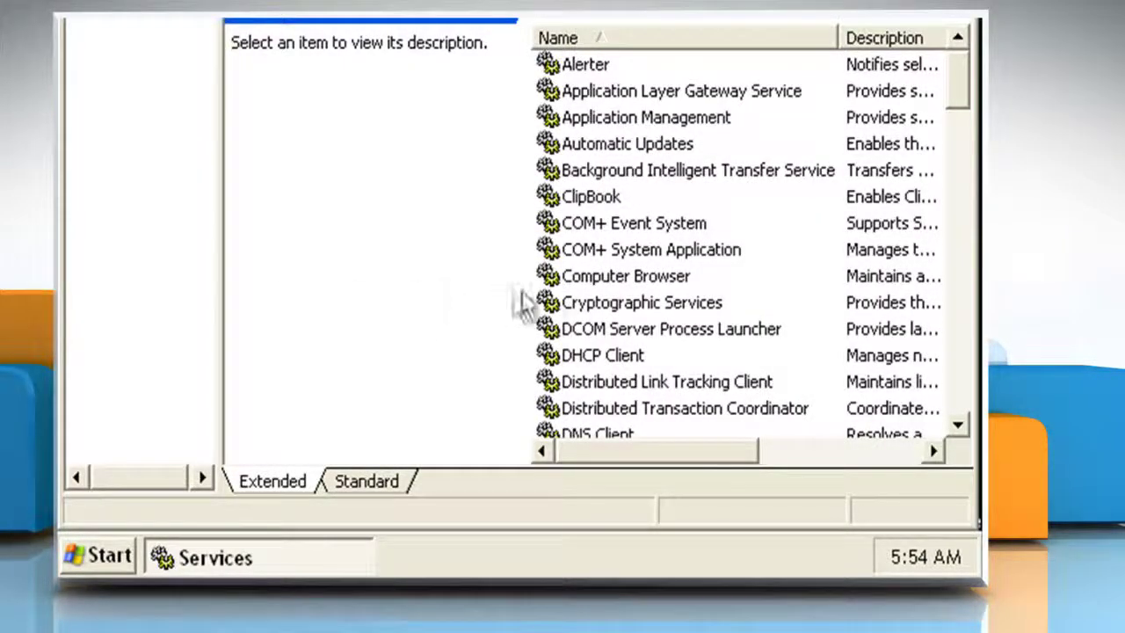
# - Read Computer Browser, Cryptographic, DHCP Client, DNS Client, Event Log and Help and Support descriptions
pyautogui.click(651, 276)
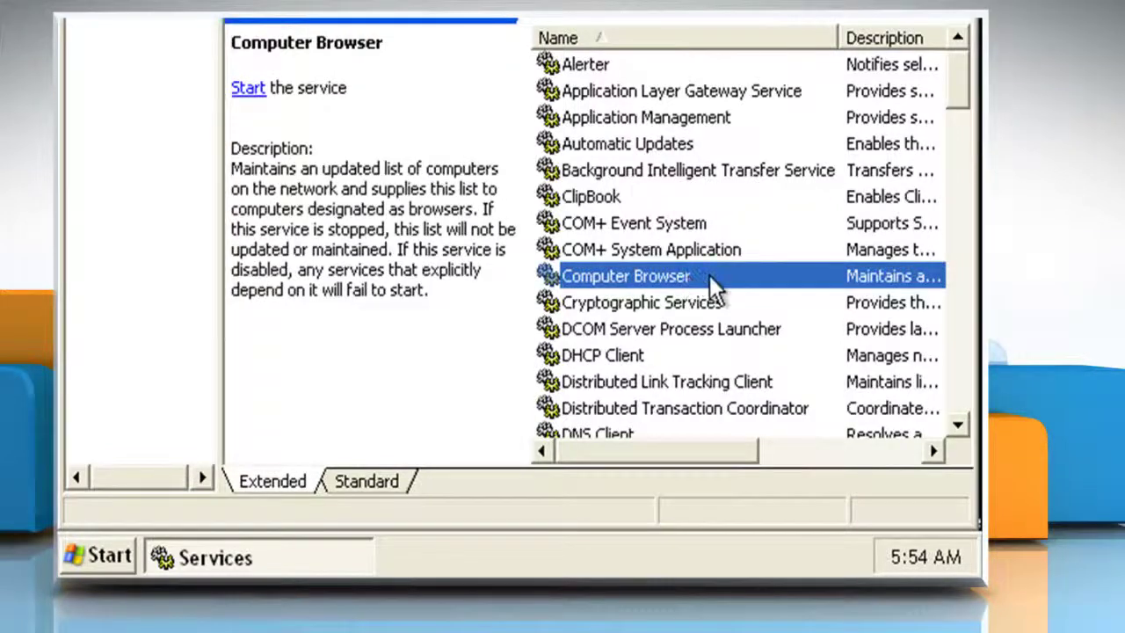
pyautogui.click(731, 300)
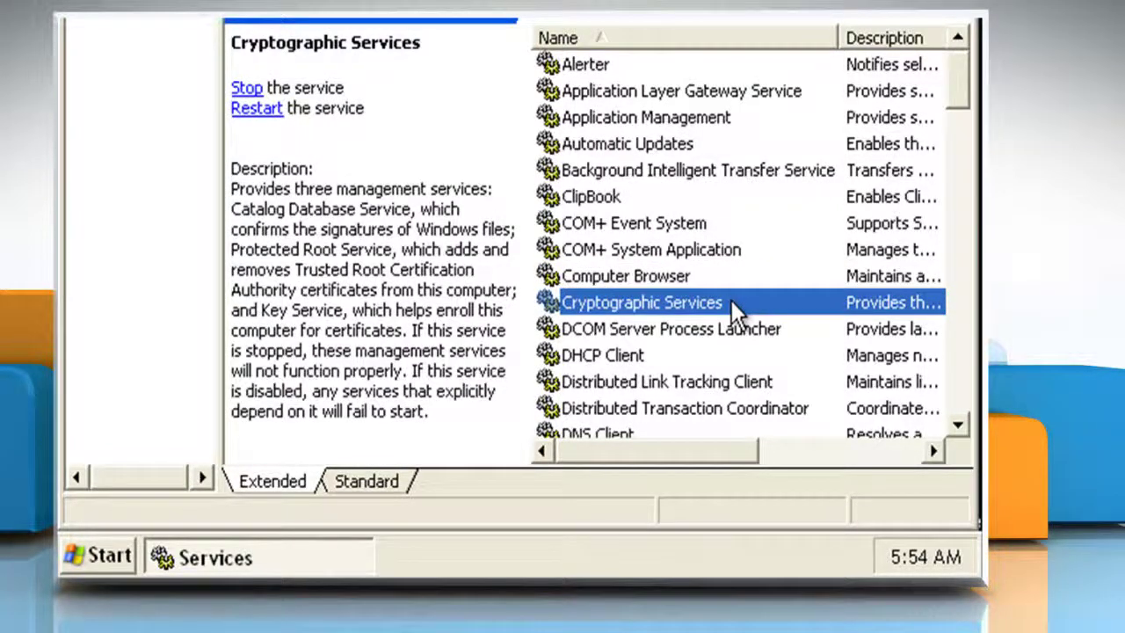
pyautogui.click(692, 351)
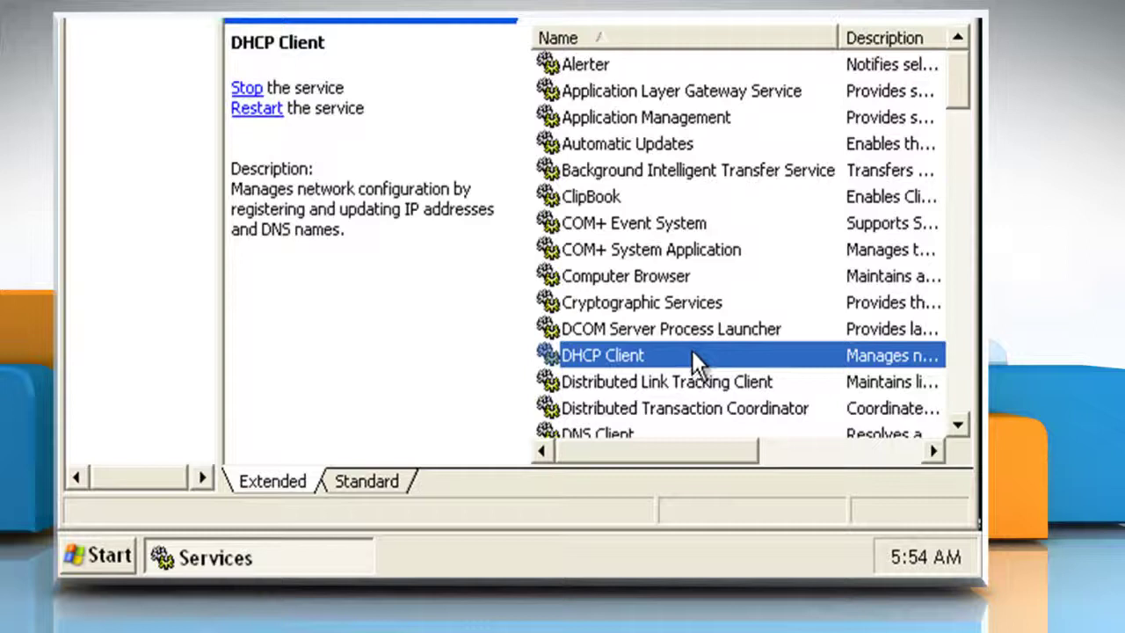
pyautogui.scroll(-3, 691, 350)
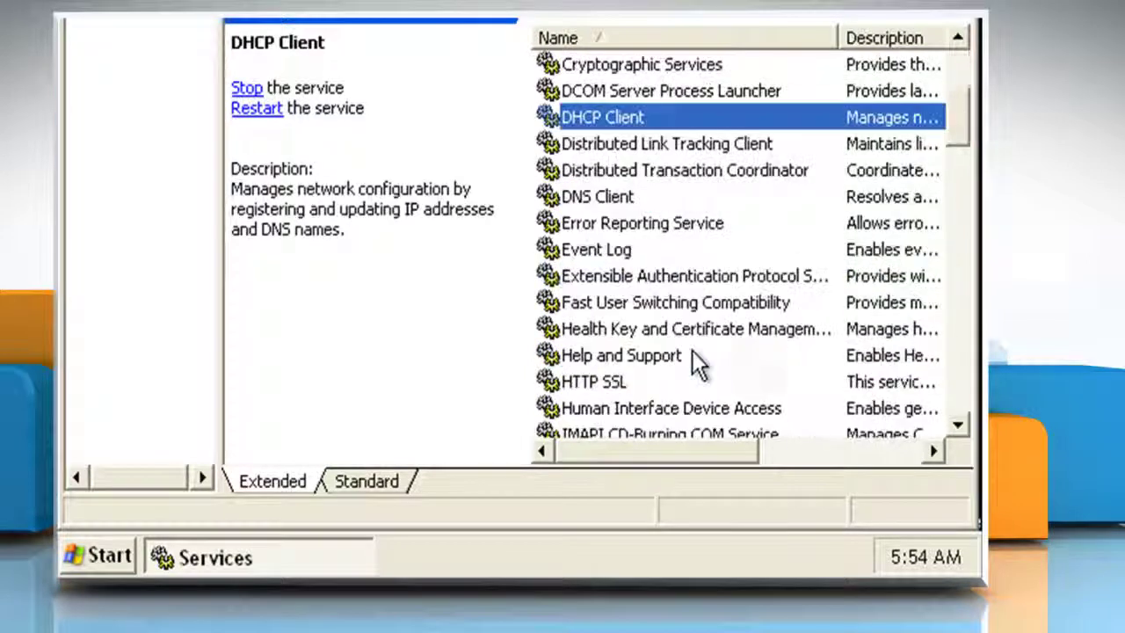
pyautogui.click(650, 202)
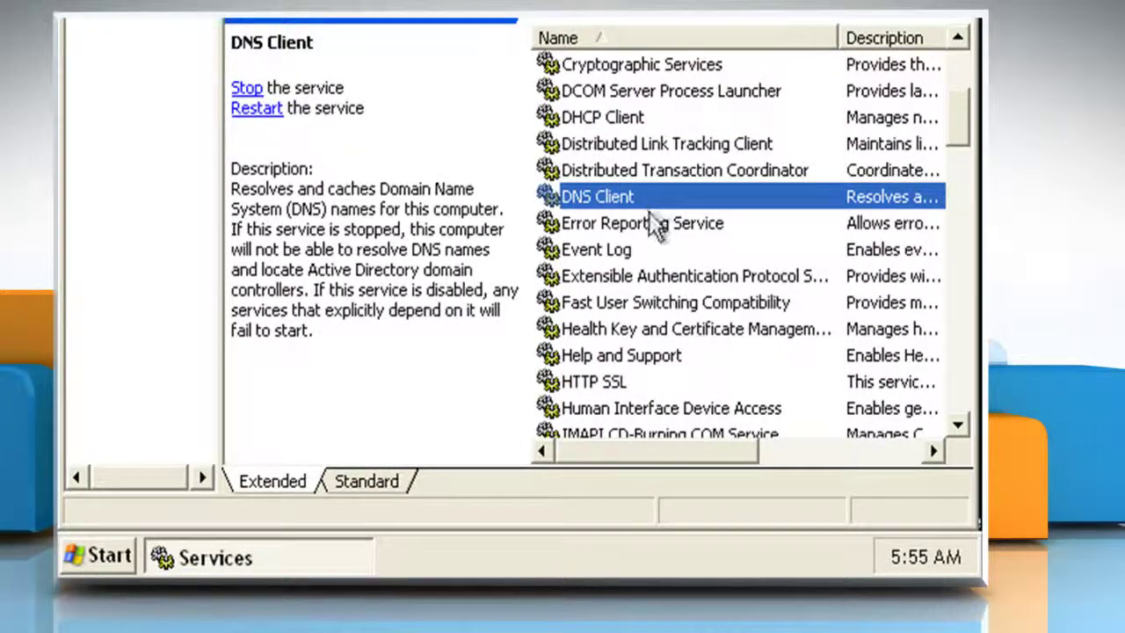
pyautogui.click(651, 250)
pyautogui.click(669, 355)
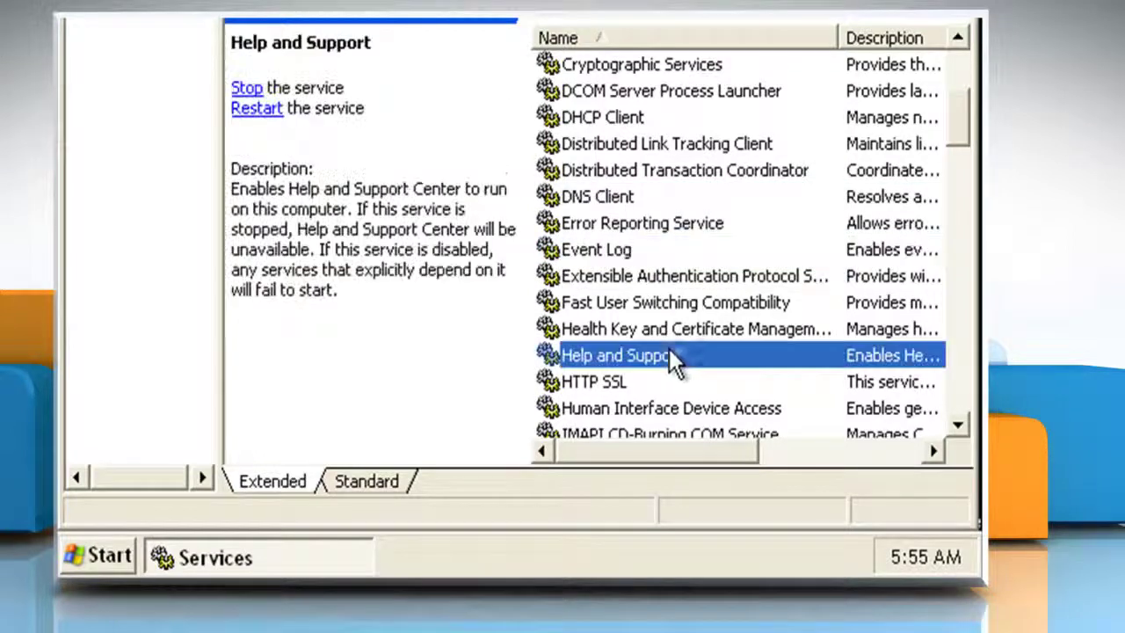
# - Read Logical Disk Manager, Messenger, Plug and Play and RPC descriptions
pyautogui.scroll(-4, 694, 358)
pyautogui.scroll(-1, 699, 360)
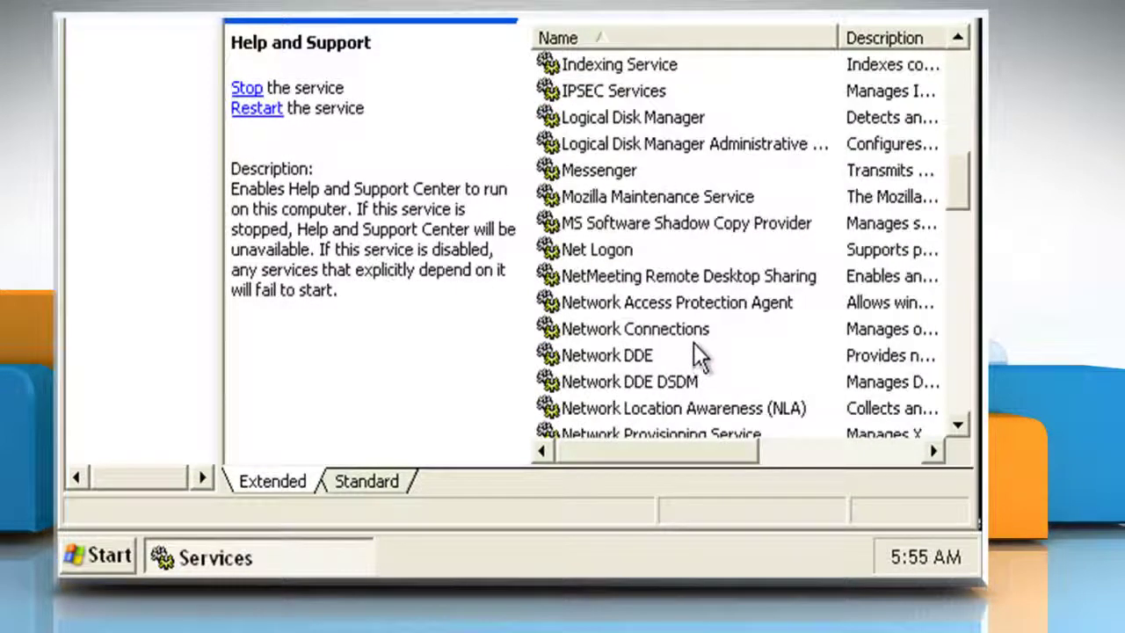
pyautogui.click(688, 123)
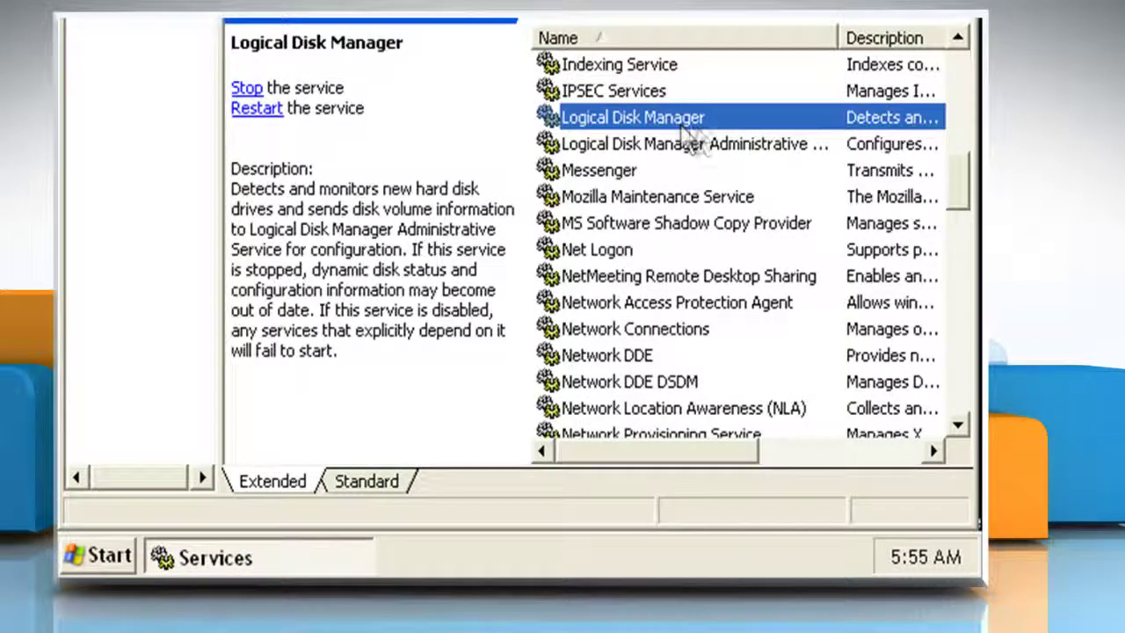
pyautogui.click(670, 171)
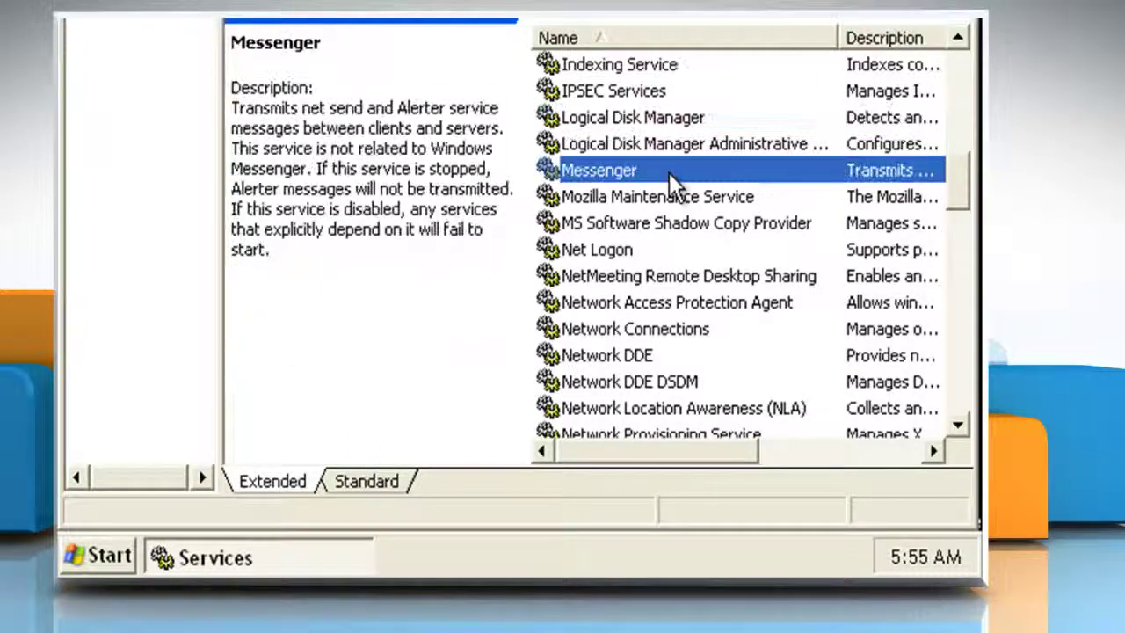
pyautogui.scroll(-5, 672, 198)
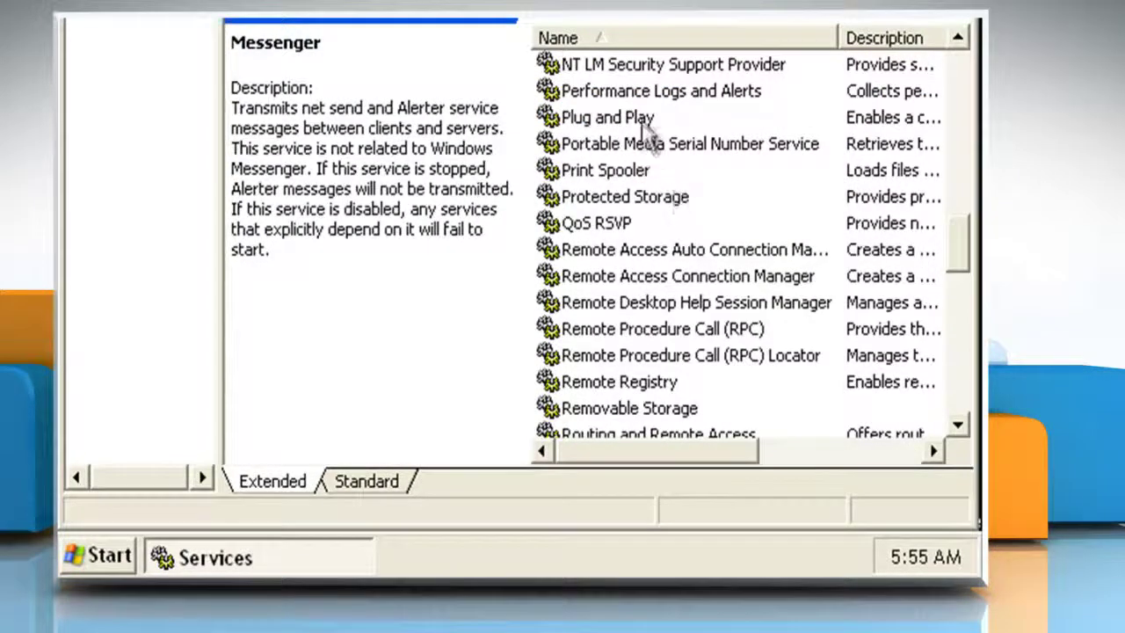
pyautogui.click(641, 120)
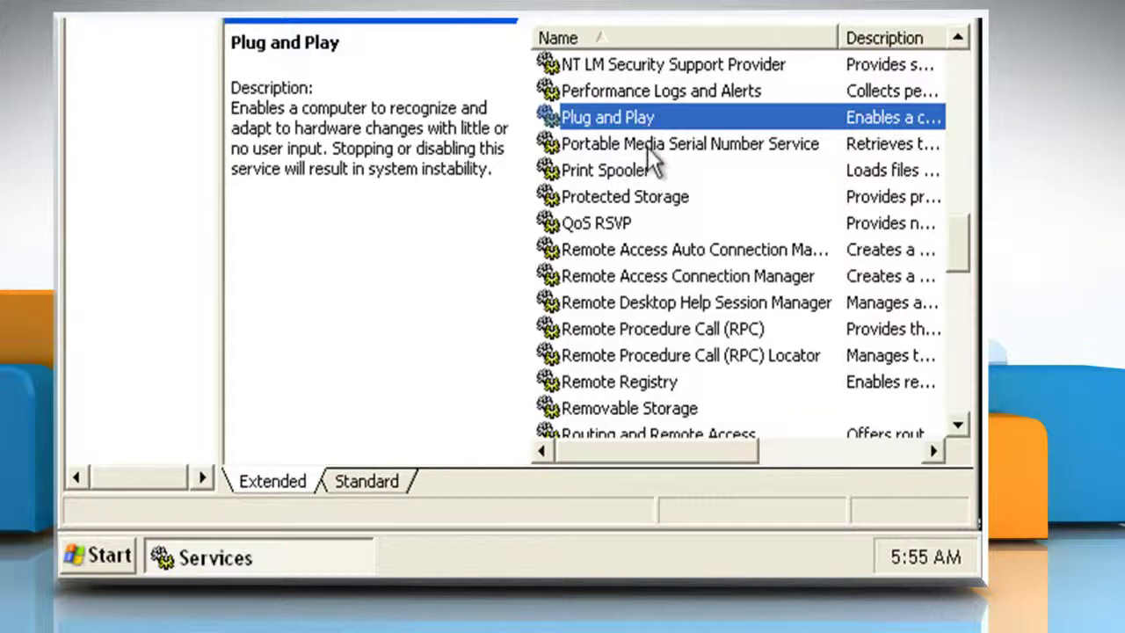
pyautogui.click(673, 329)
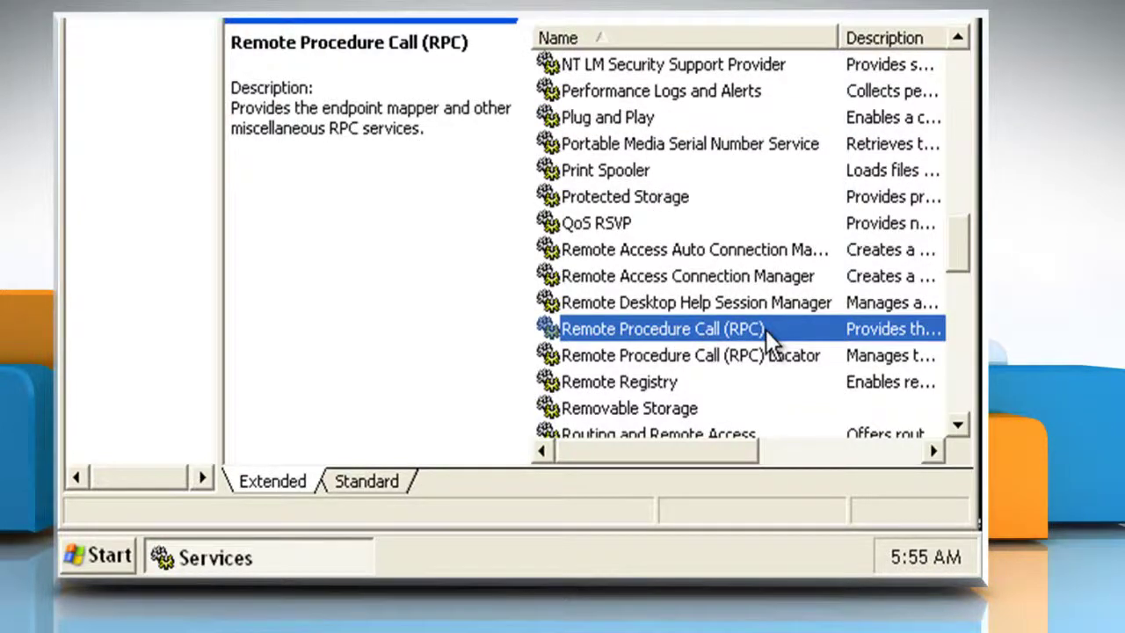
# - Read Server, System Restore, TCP/IP NetBIOS Helper, WMI and Workstation descriptions
pyautogui.scroll(-4, 771, 343)
pyautogui.click(640, 230)
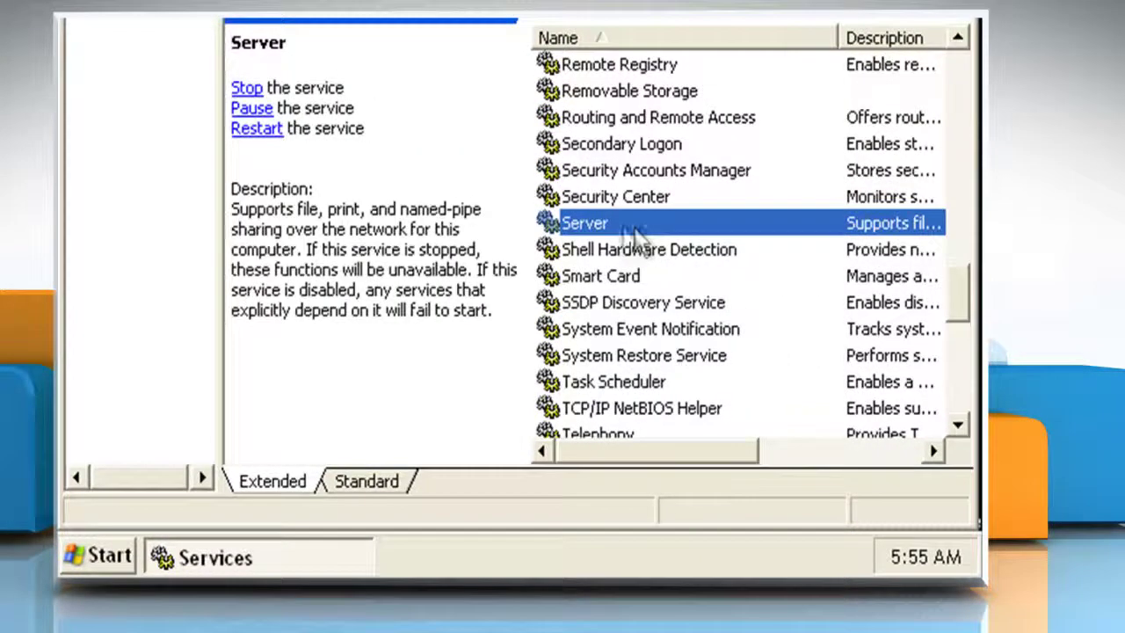
pyautogui.click(740, 357)
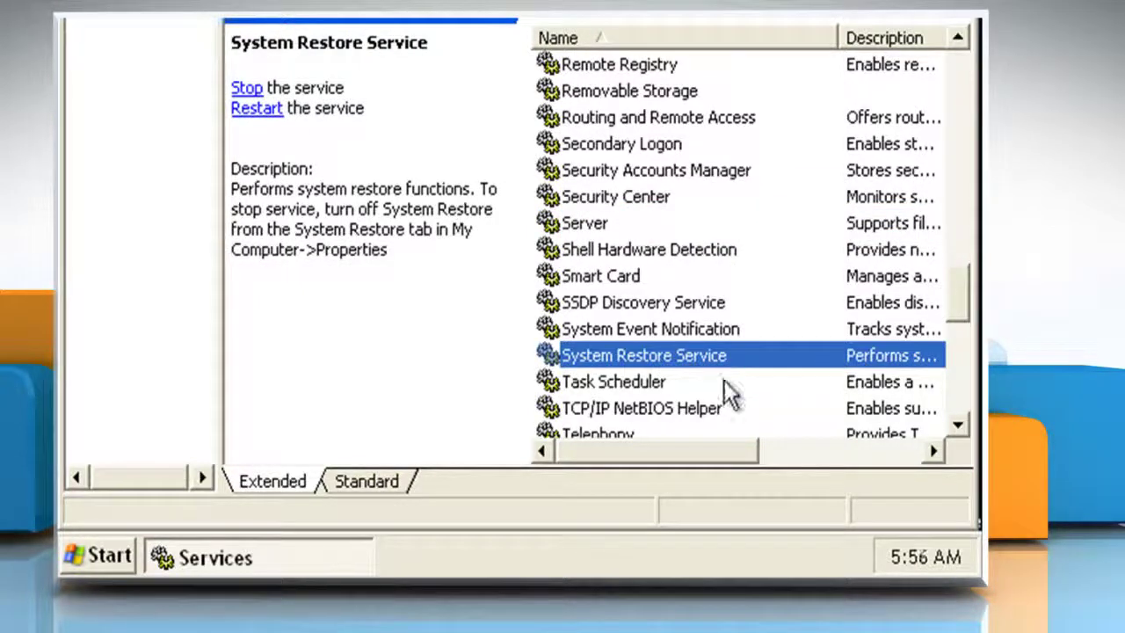
pyautogui.click(719, 408)
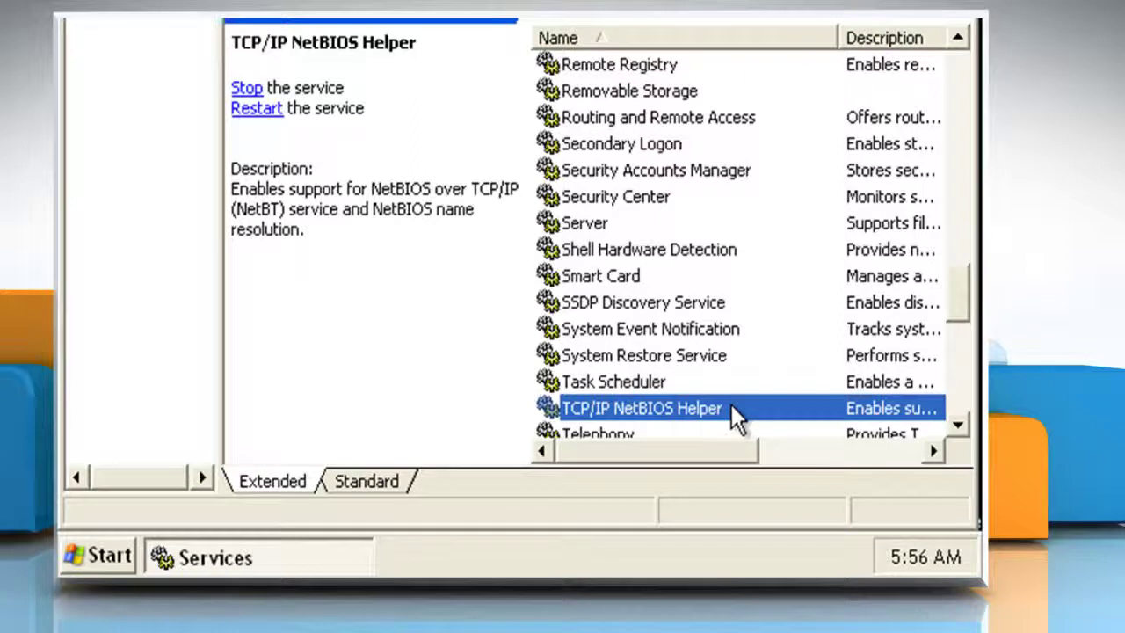
pyautogui.scroll(-7, 731, 404)
pyautogui.click(728, 250)
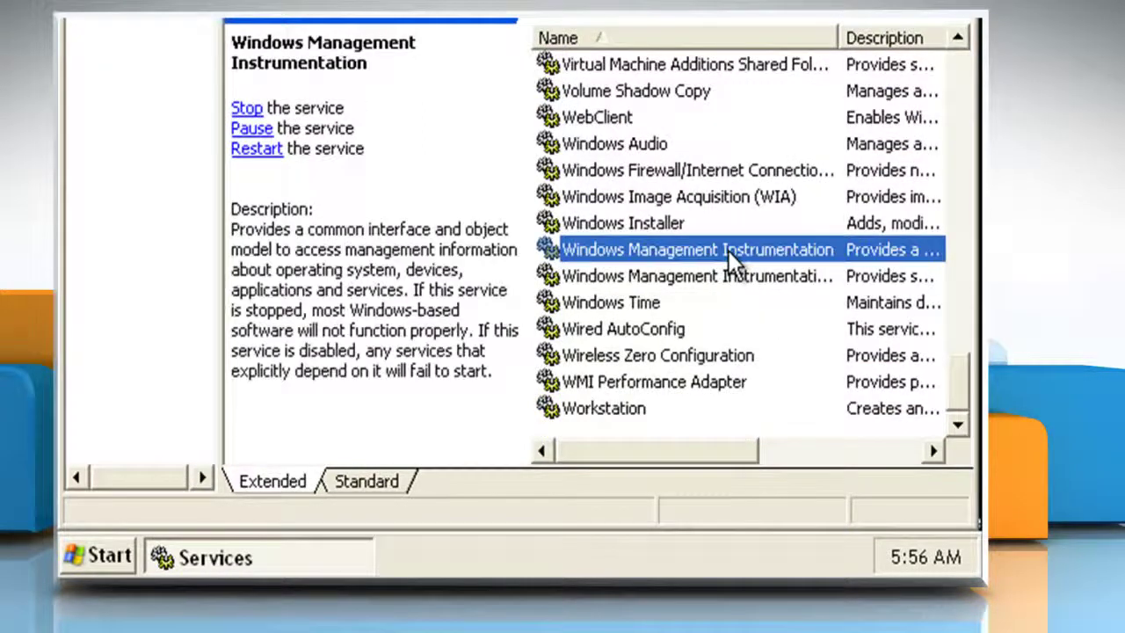
pyautogui.click(646, 409)
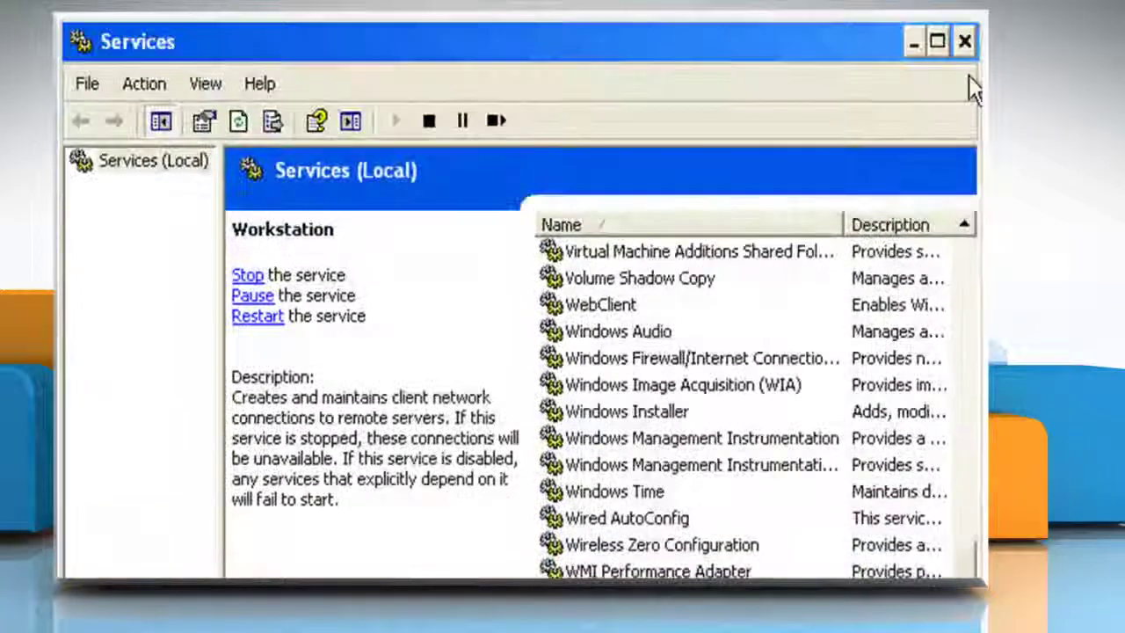
# - Close the Services window using its X button
pyautogui.click(964, 43)
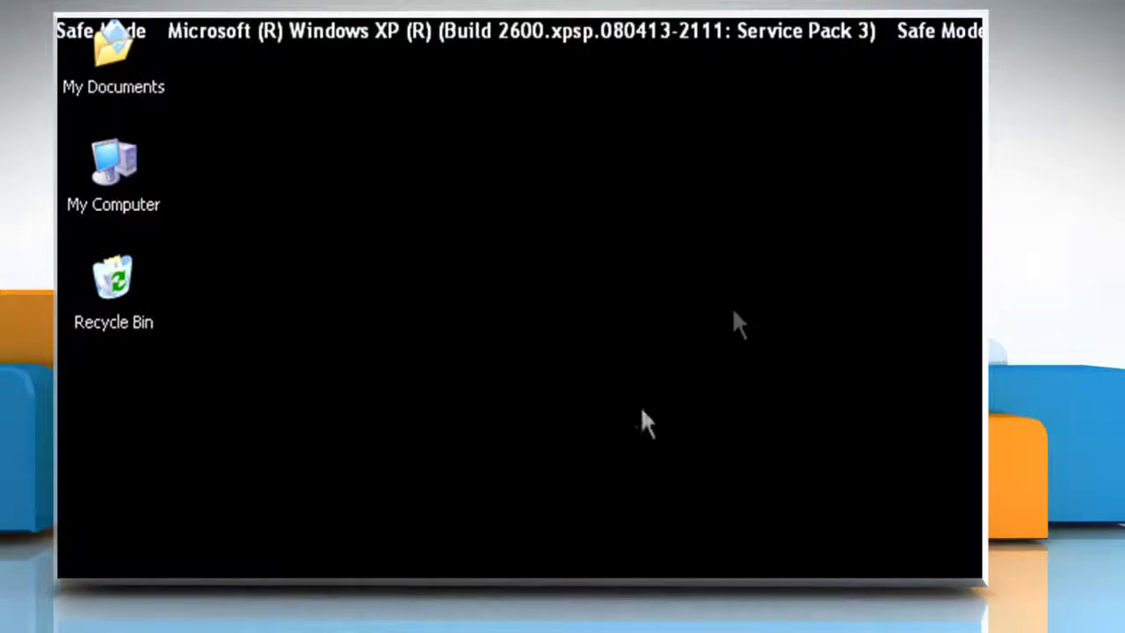